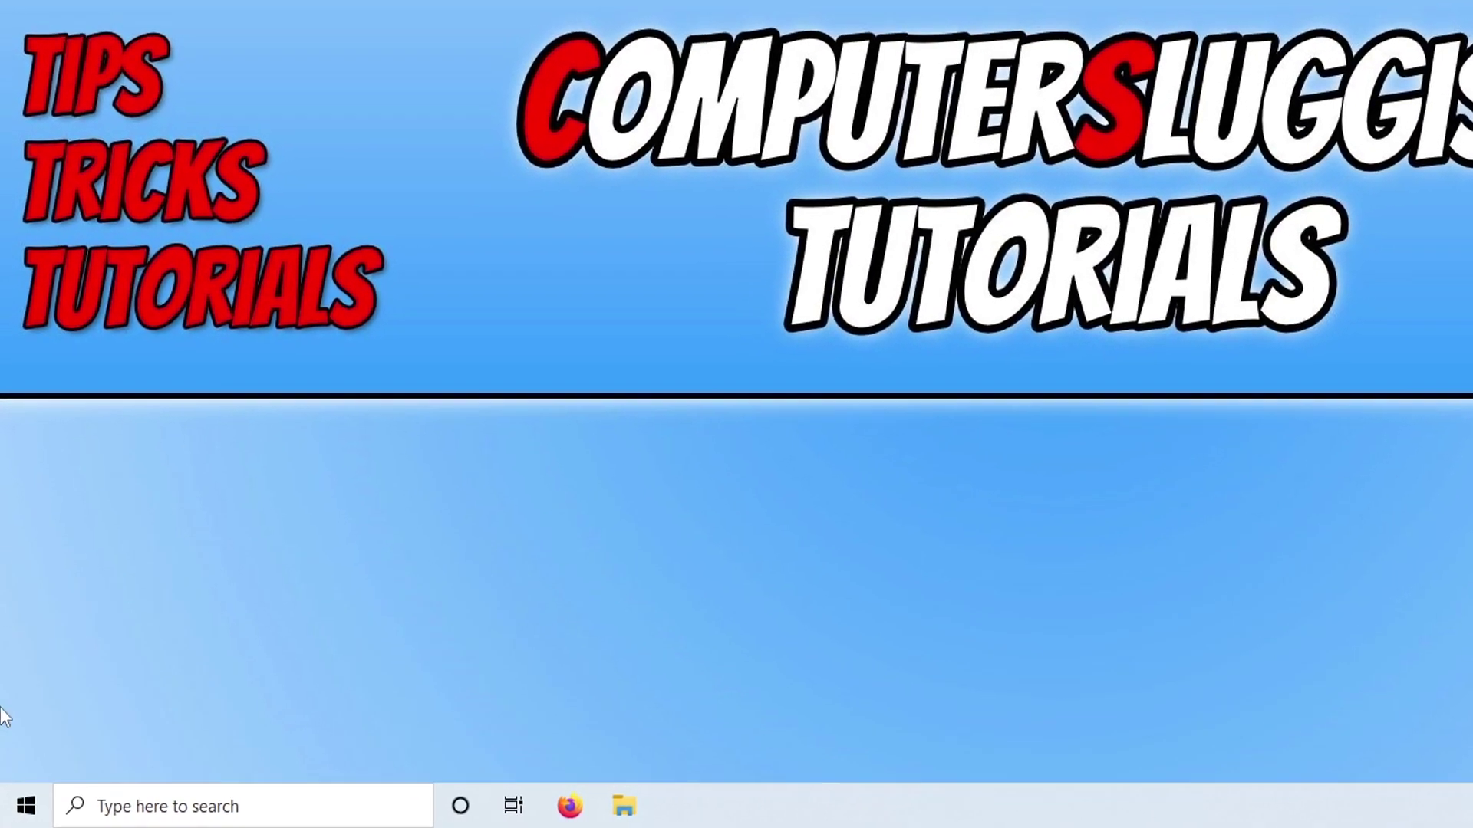
Search 'firewall' and go to Windows Defender Firewall's list of allowed apps.
{"action": "left_click", "coordinate": [4, 821]}
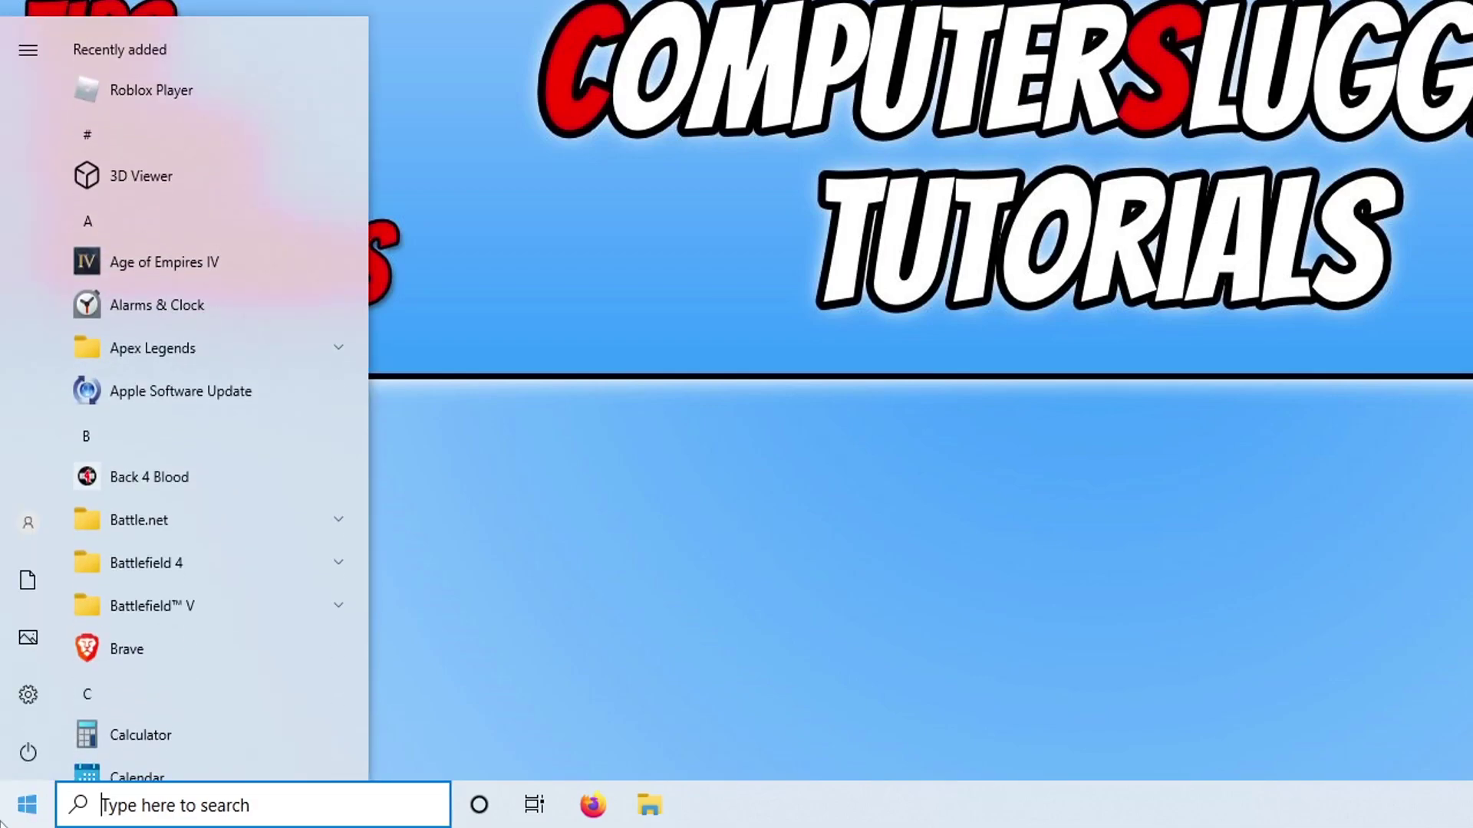
{"action": "type", "text": "firewall"}
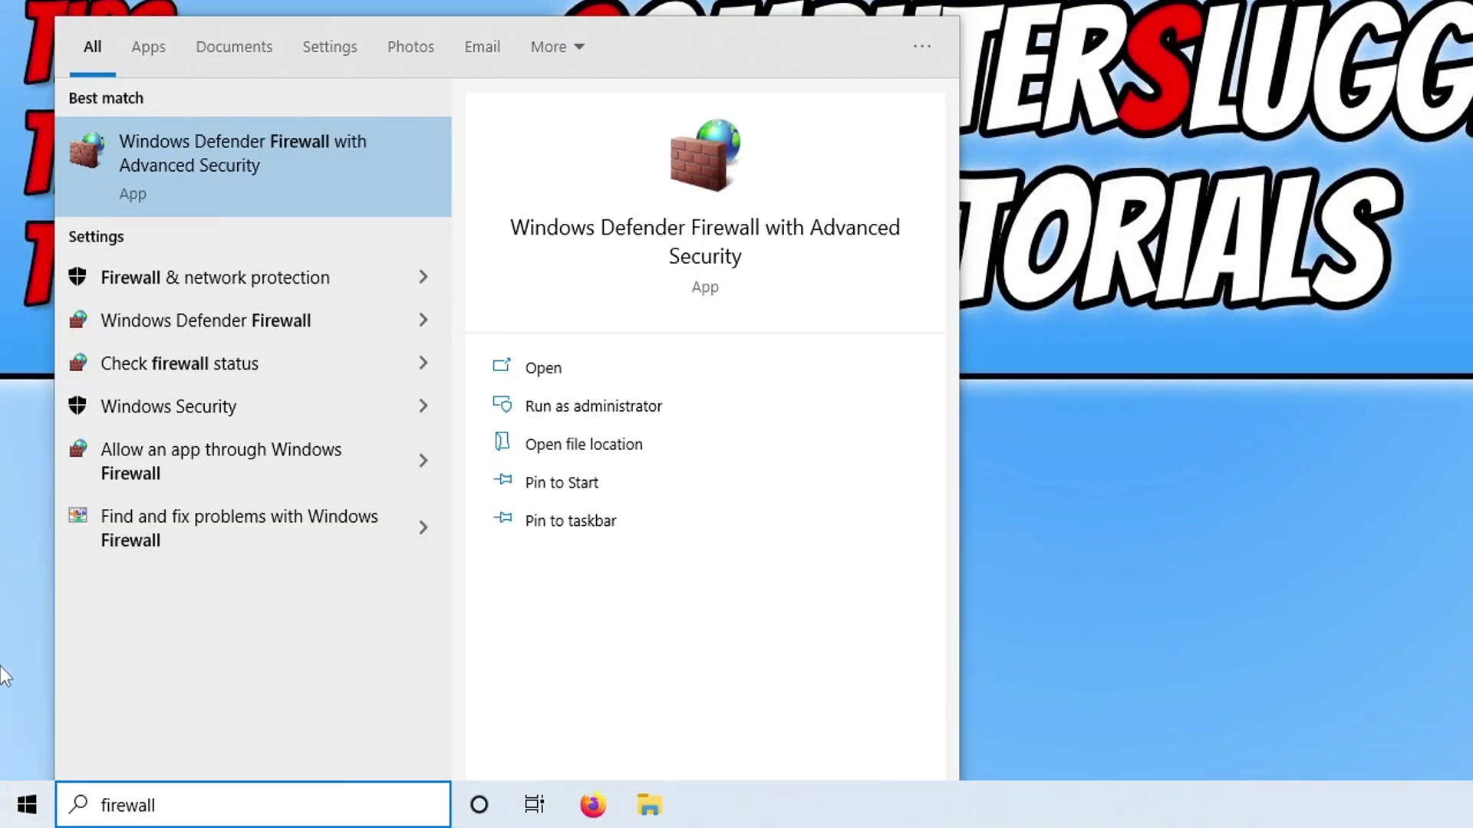
{"action": "left_click", "coordinate": [324, 321]}
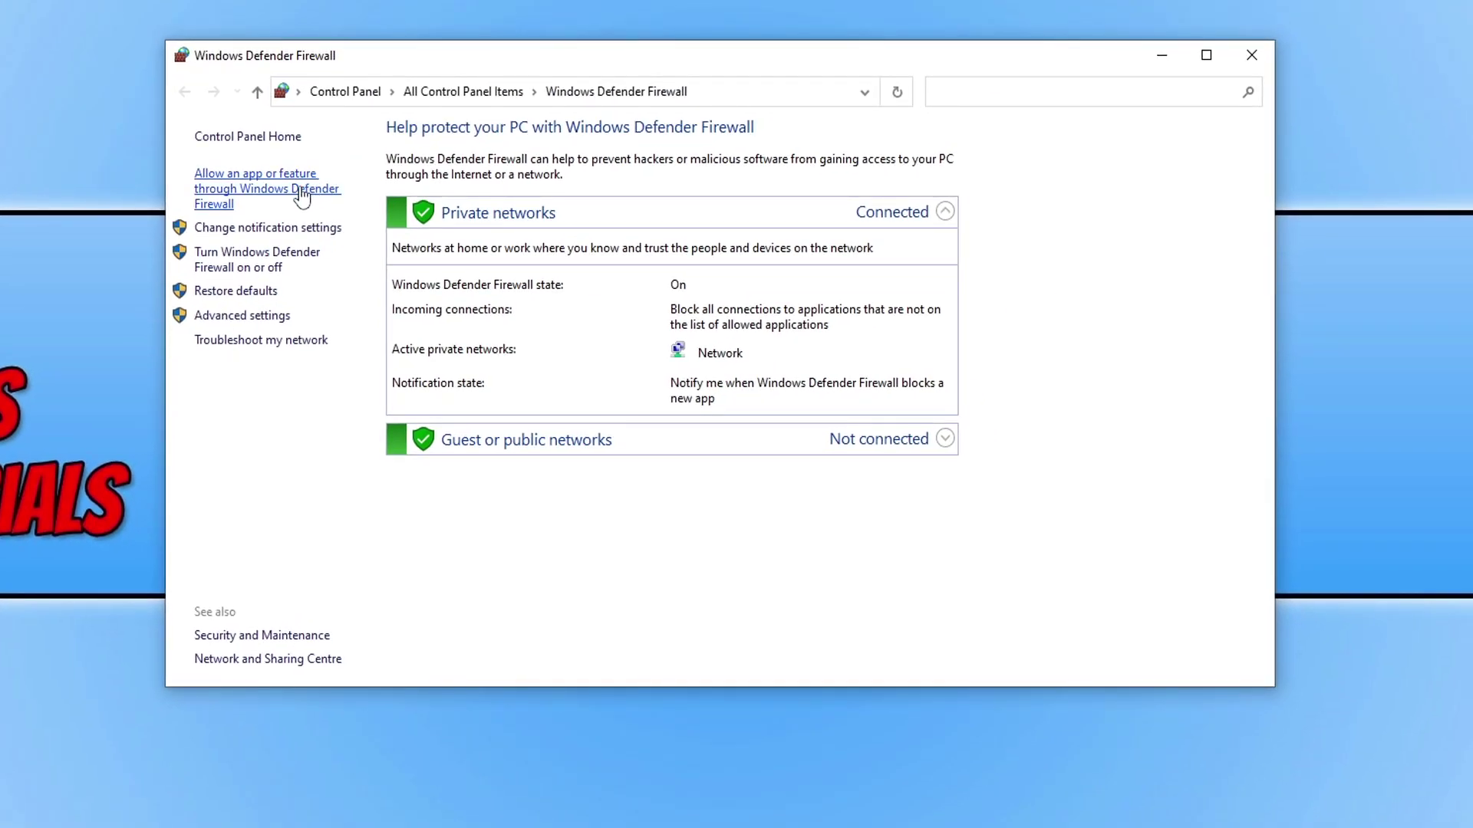
{"action": "left_click", "coordinate": [302, 192]}
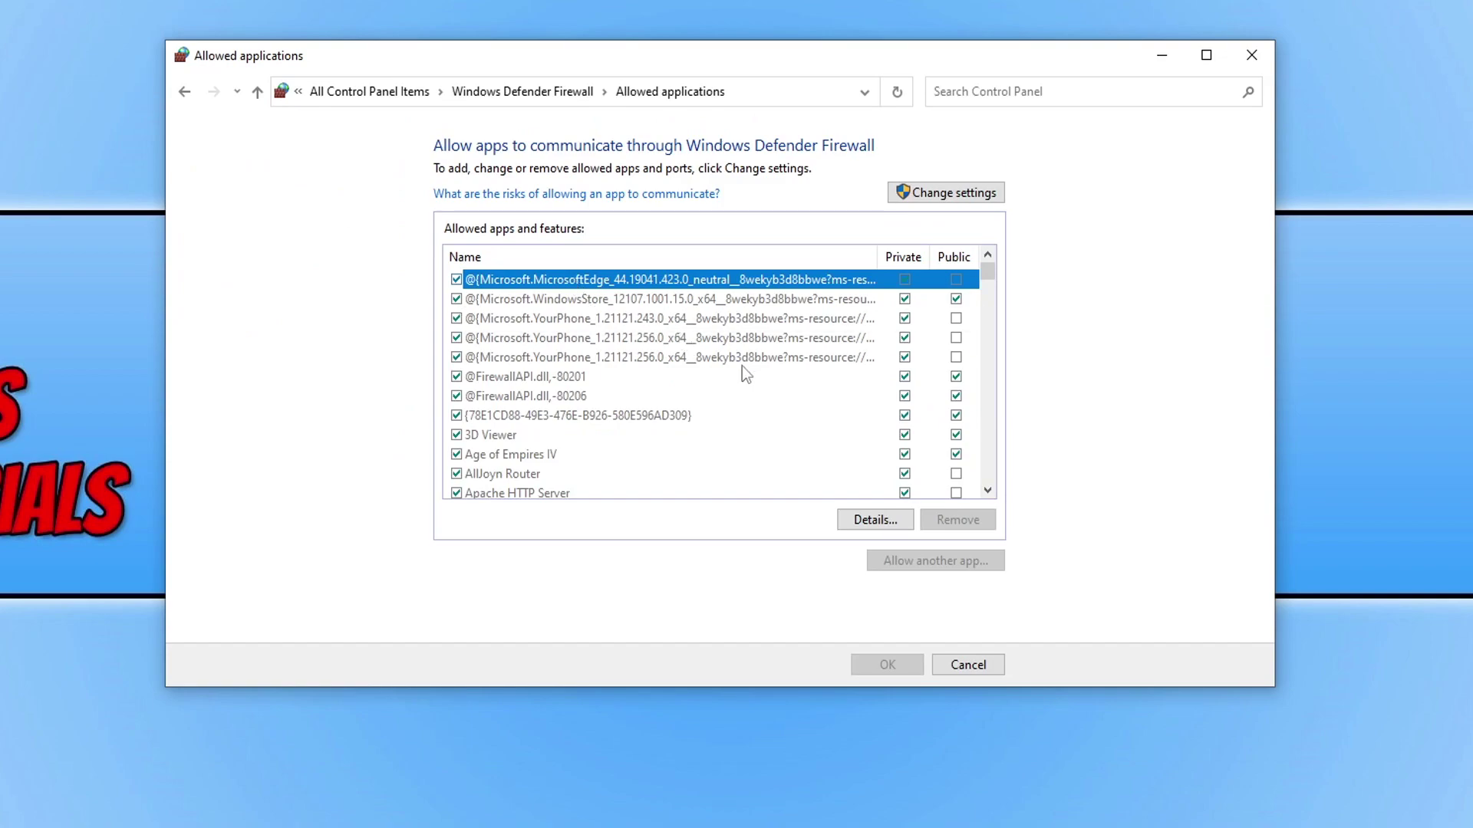
Allow ELDEN RING through the firewall on private networks and save the allowed apps list.
{"action": "left_click", "coordinate": [580, 338]}
{"action": "key", "text": "e"}
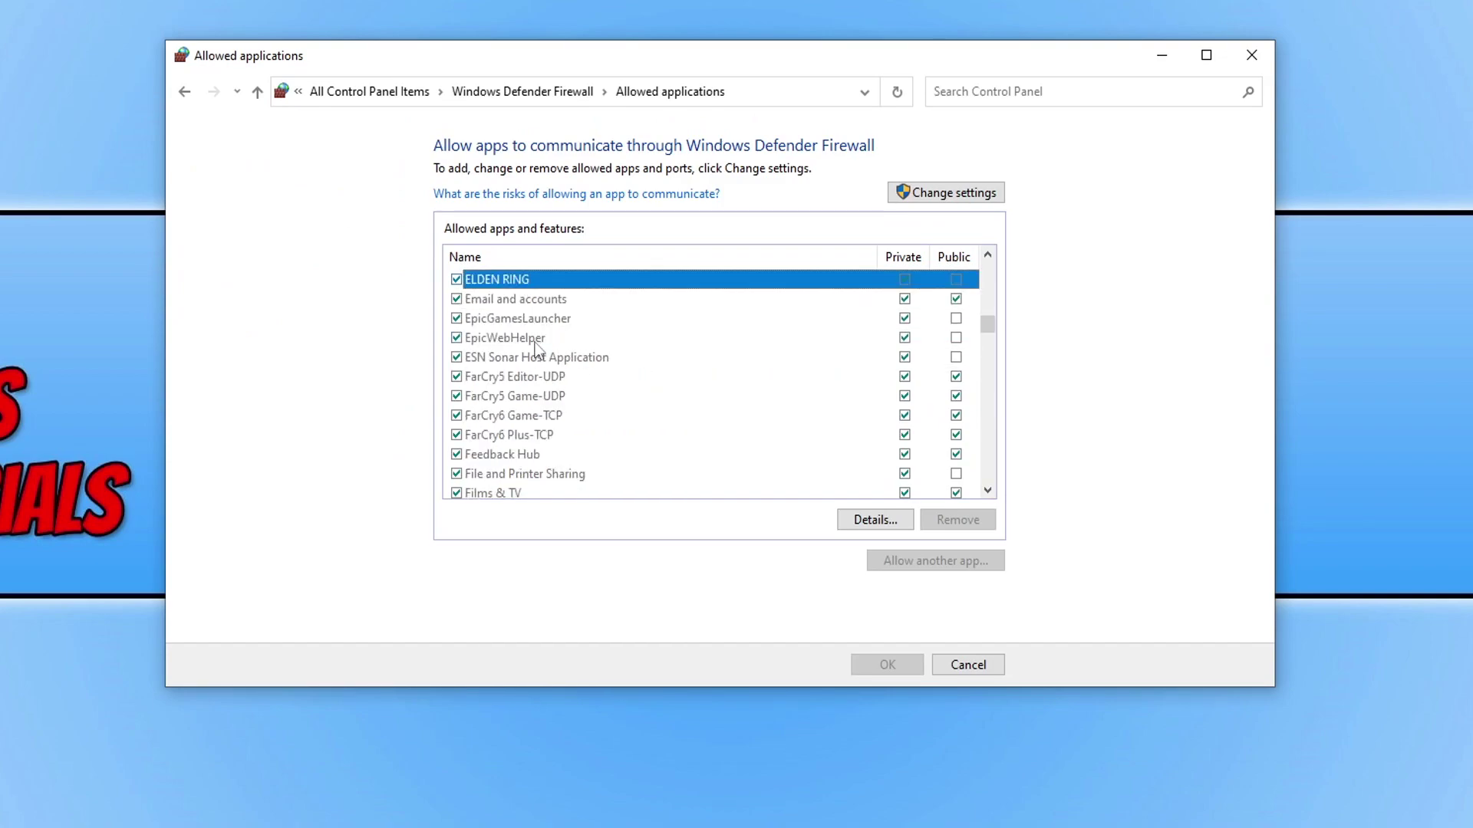
{"action": "left_click", "coordinate": [621, 294]}
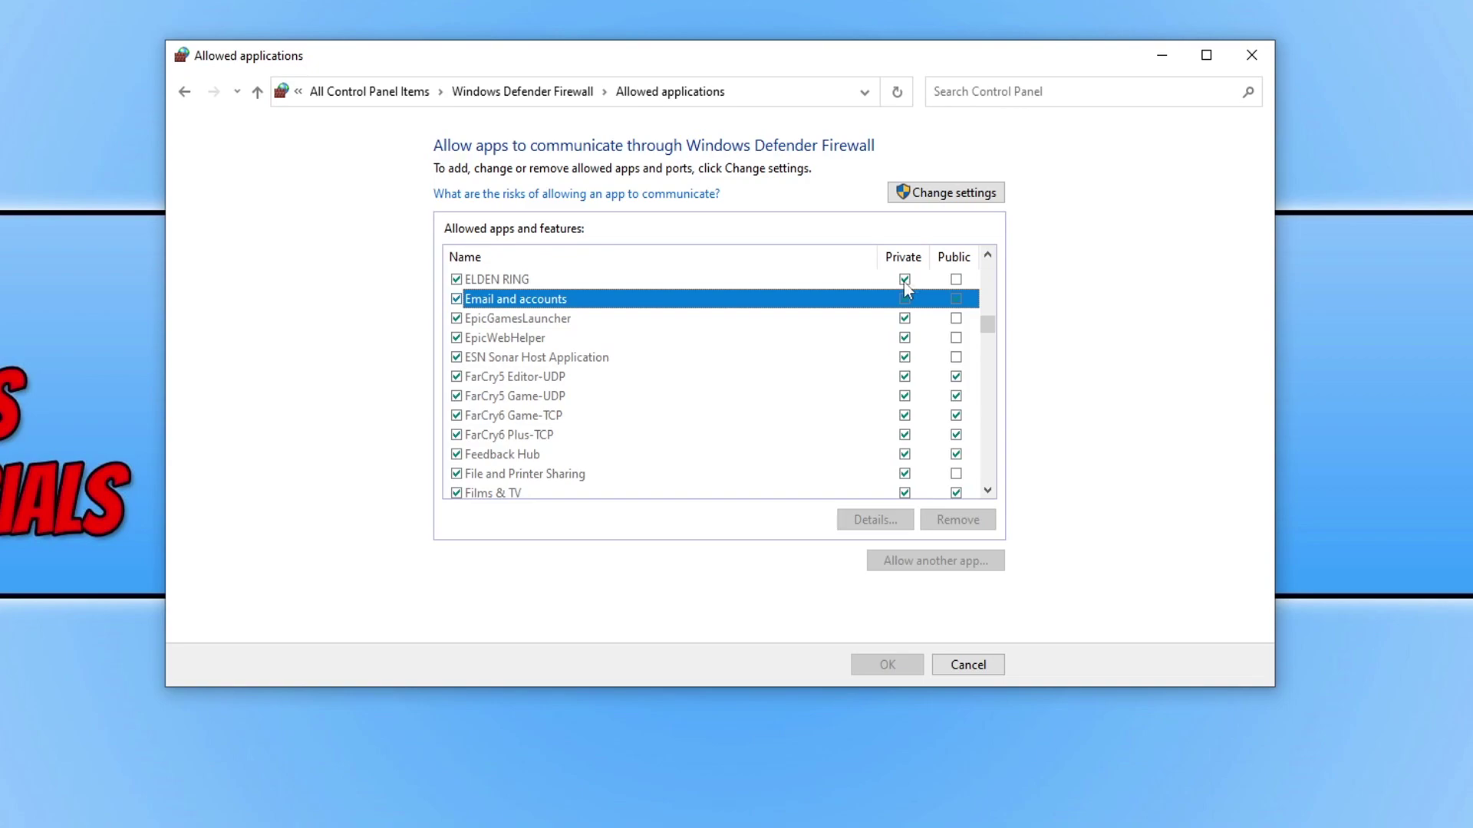
{"action": "left_click", "coordinate": [948, 194]}
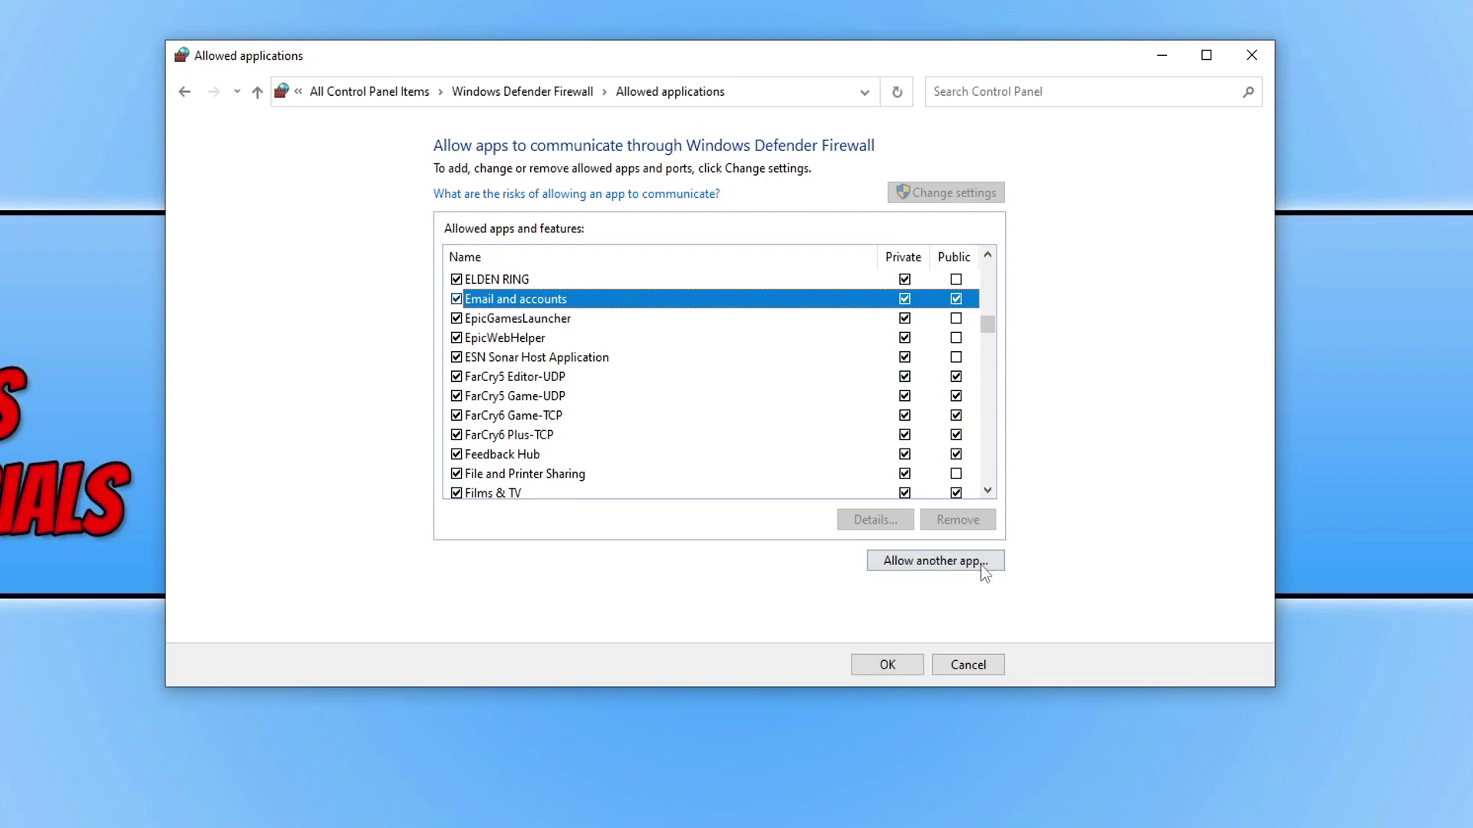
{"action": "left_click", "coordinate": [976, 567]}
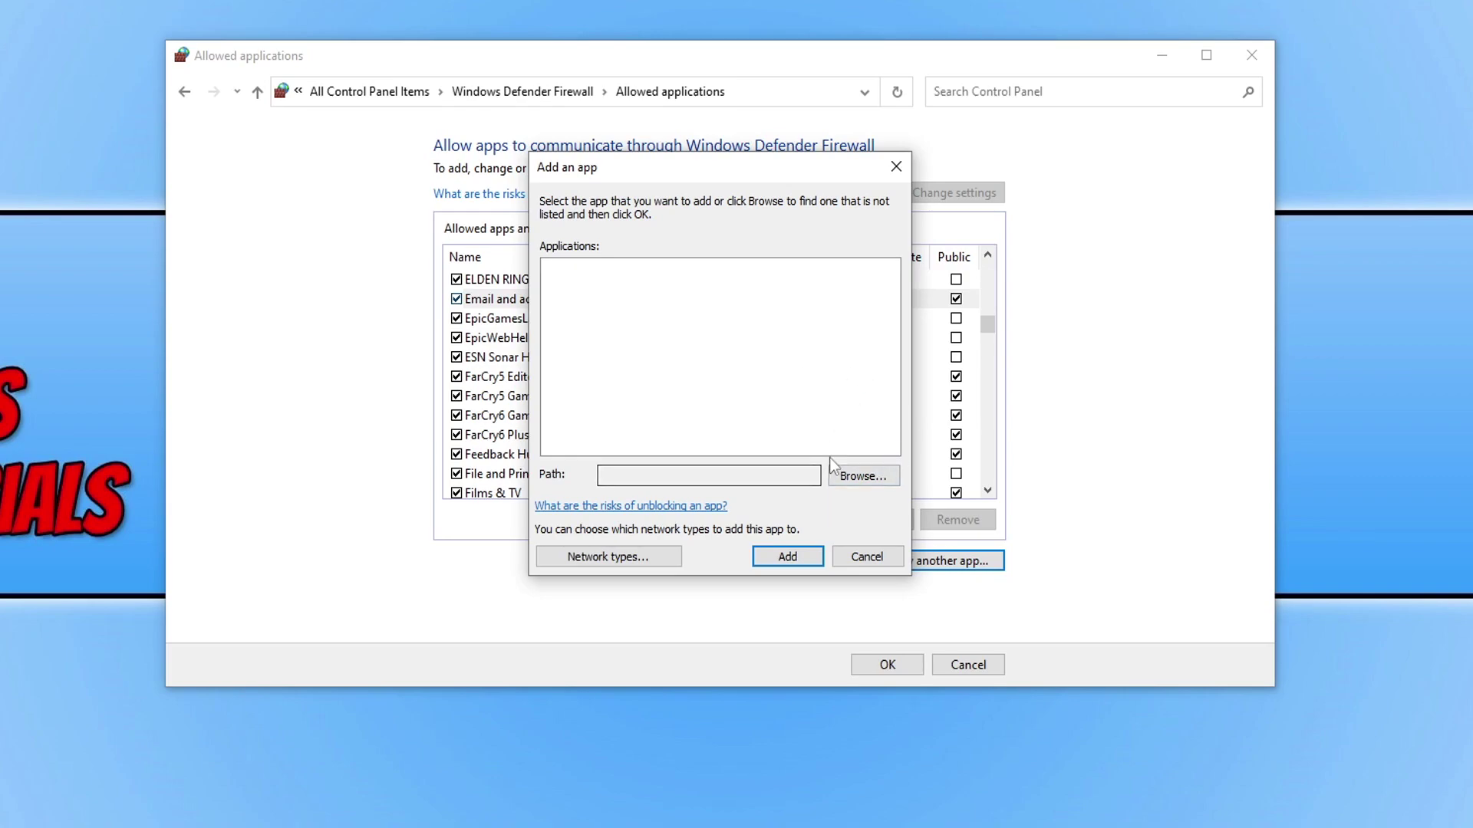
{"action": "left_click", "coordinate": [867, 557]}
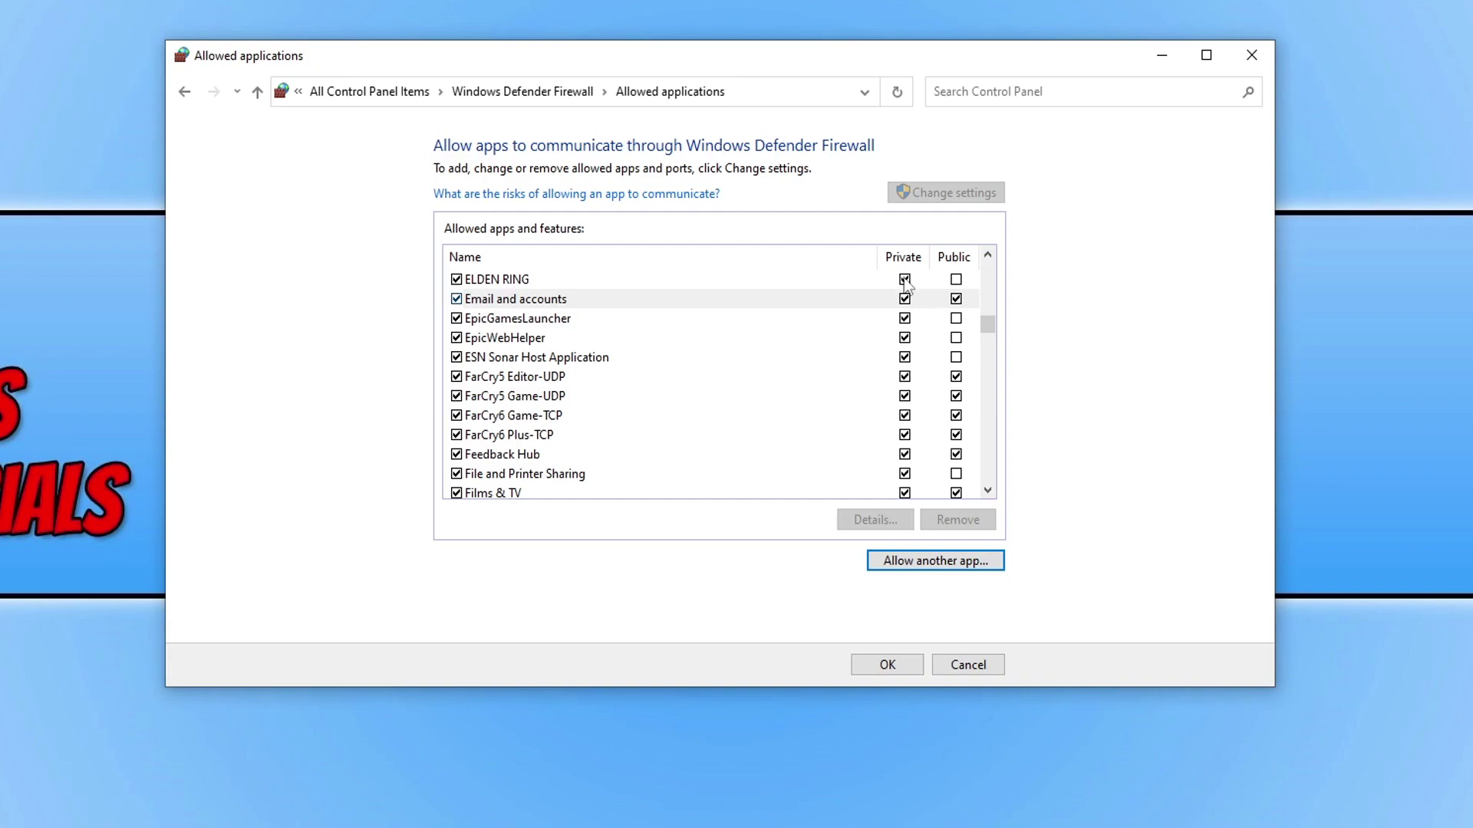
{"action": "left_click", "coordinate": [887, 664]}
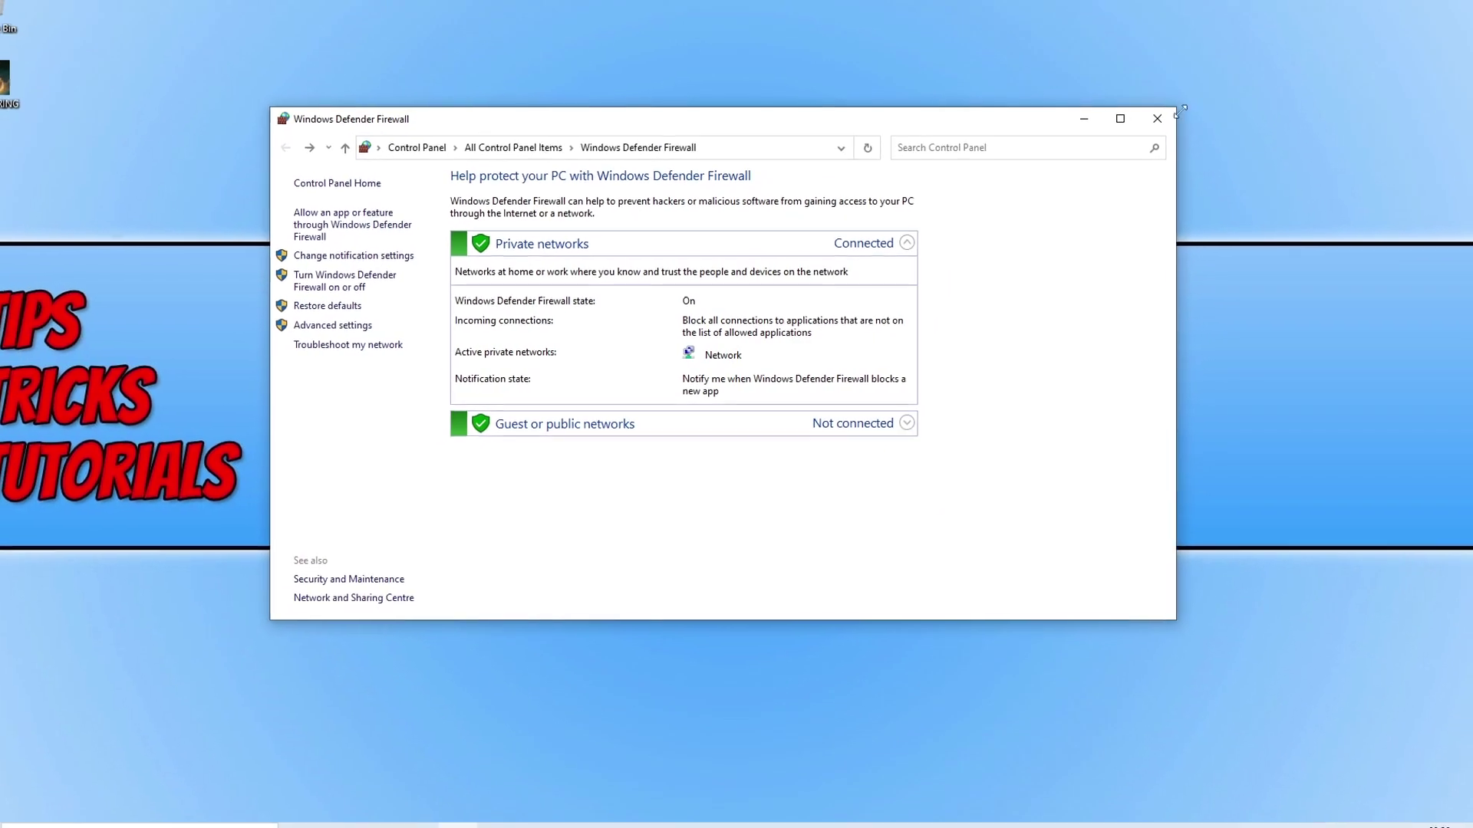
Close the firewall window and use Steam's Browse local files to open ELDEN RING's install folder.
{"action": "left_click", "coordinate": [1179, 102]}
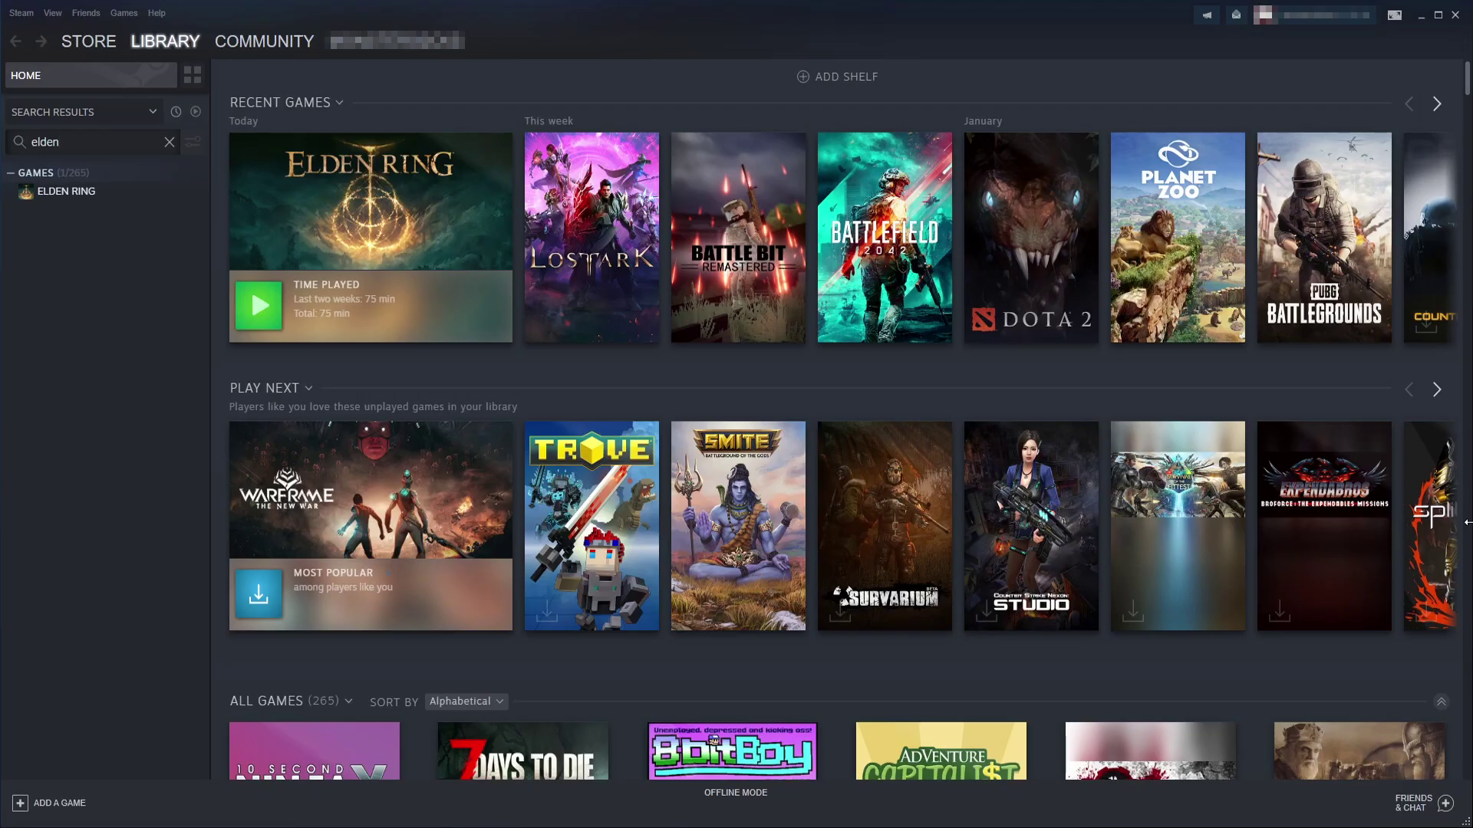
{"action": "right_click", "coordinate": [78, 197]}
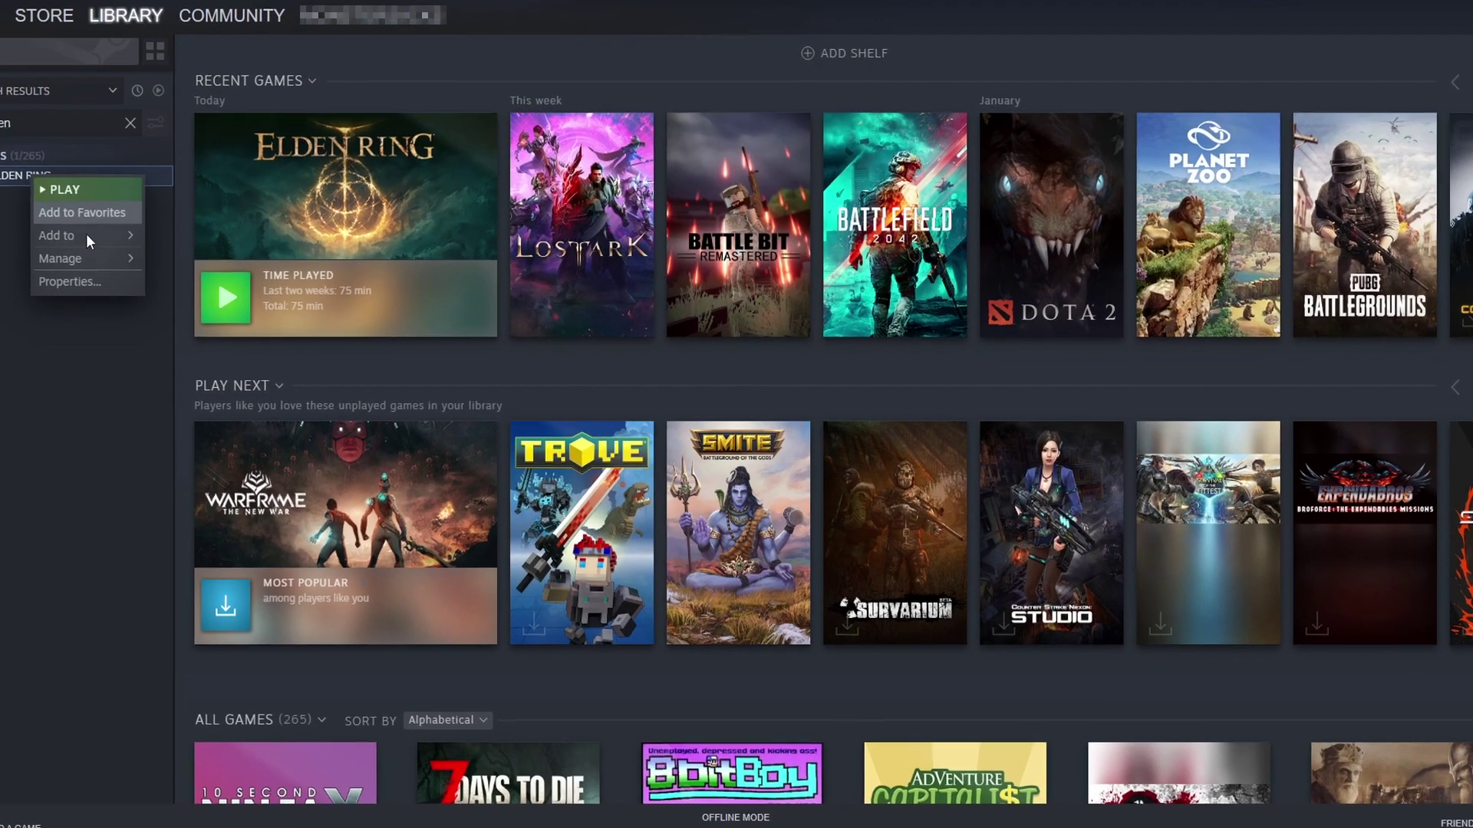
{"action": "mouse_move", "coordinate": [145, 269]}
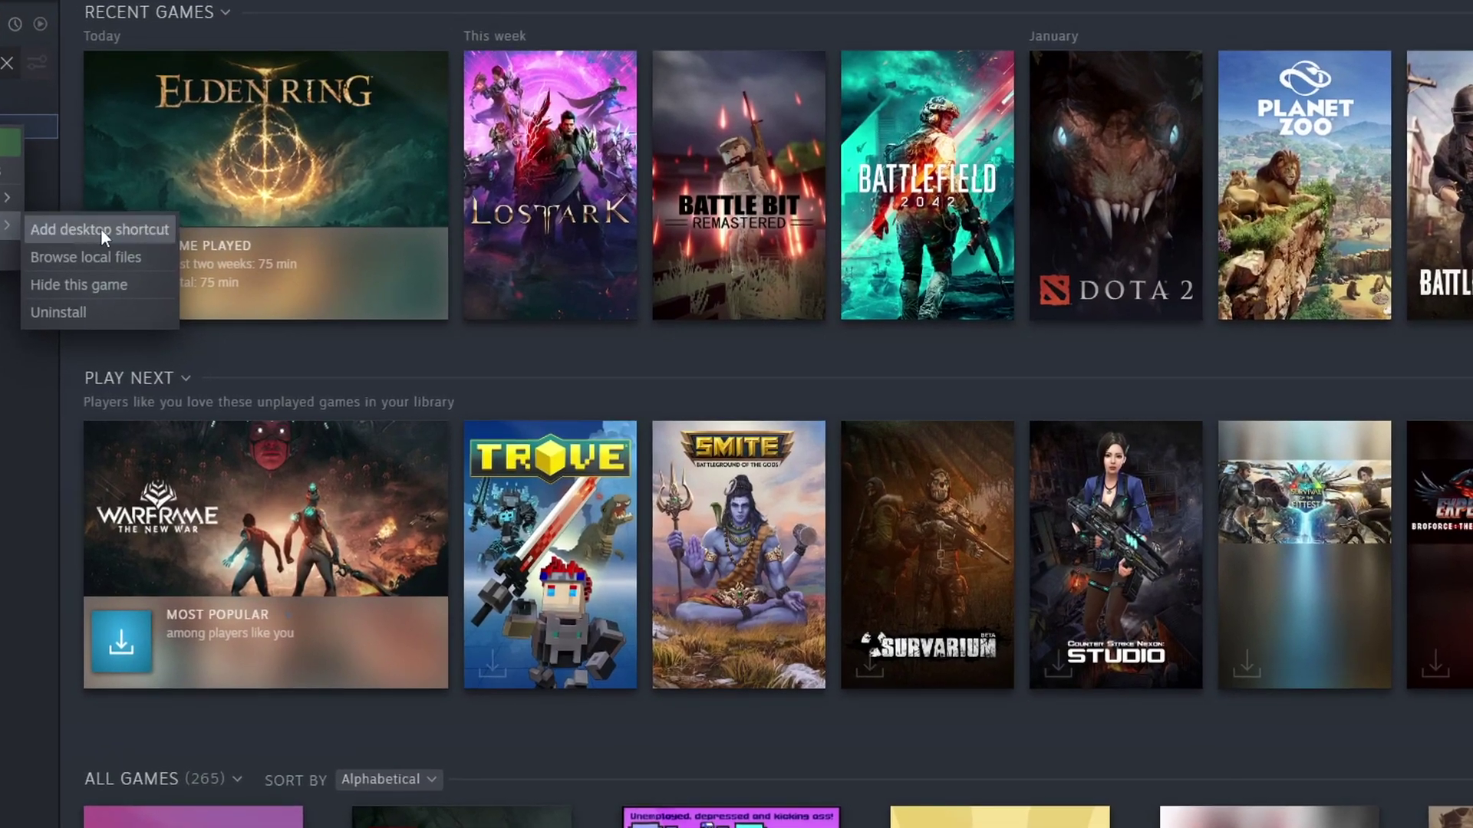
{"action": "left_click", "coordinate": [135, 259]}
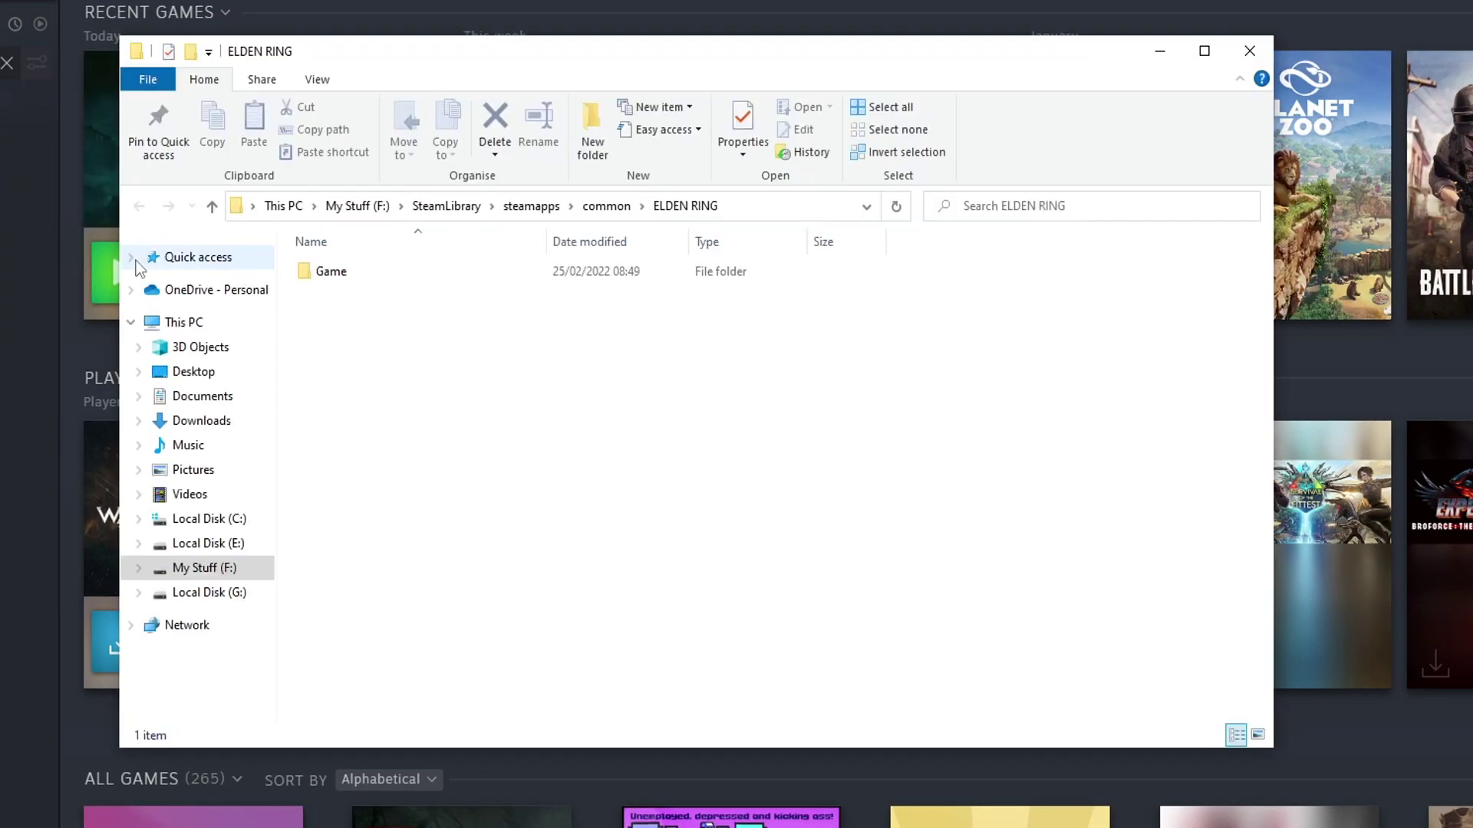
In the Game folder, set eldenring to 'Run this program as an administrator' under Compatibility, and apply.
{"action": "double_click", "coordinate": [320, 272]}
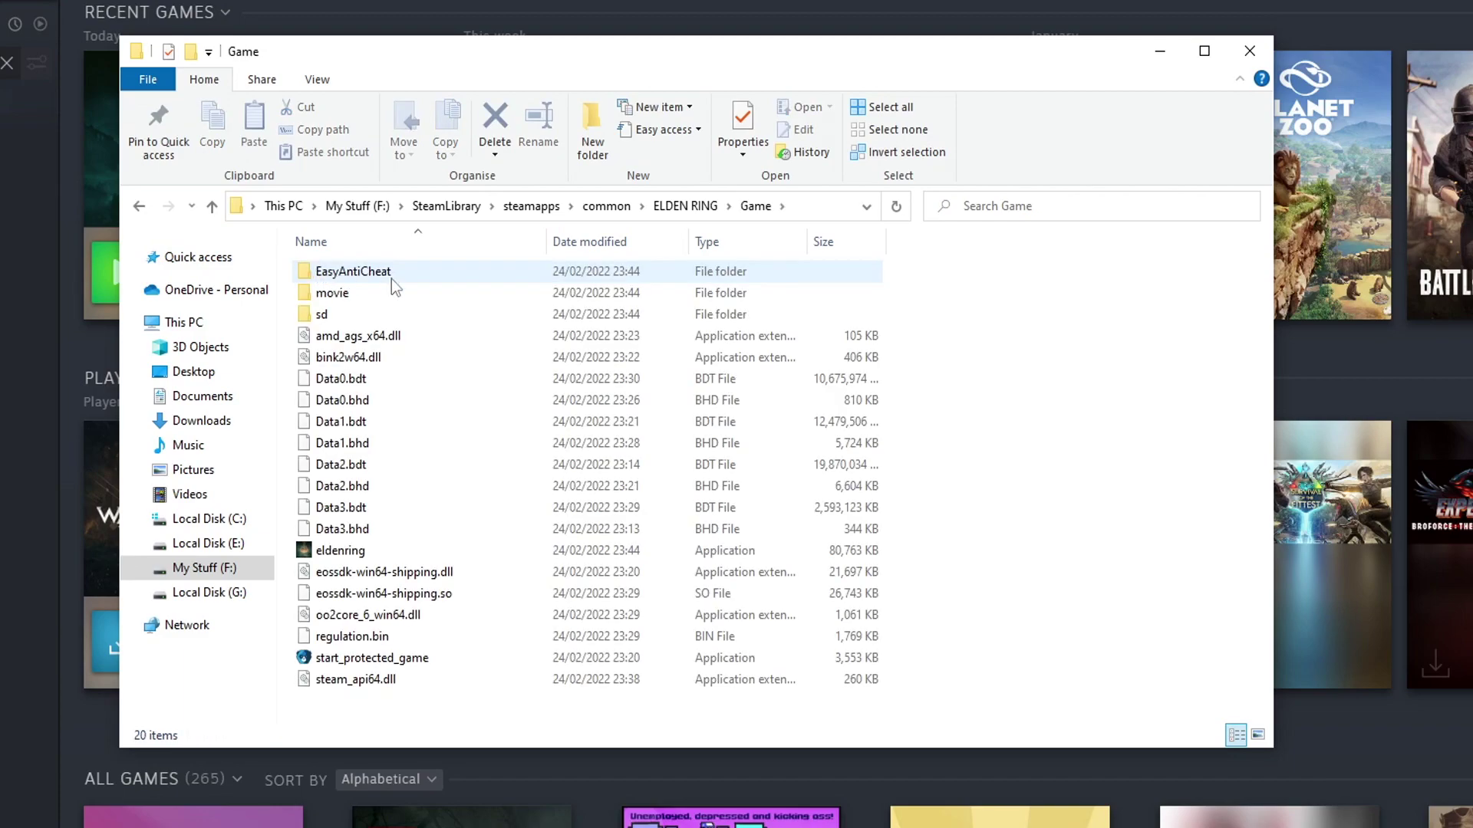
{"action": "right_click", "coordinate": [341, 558]}
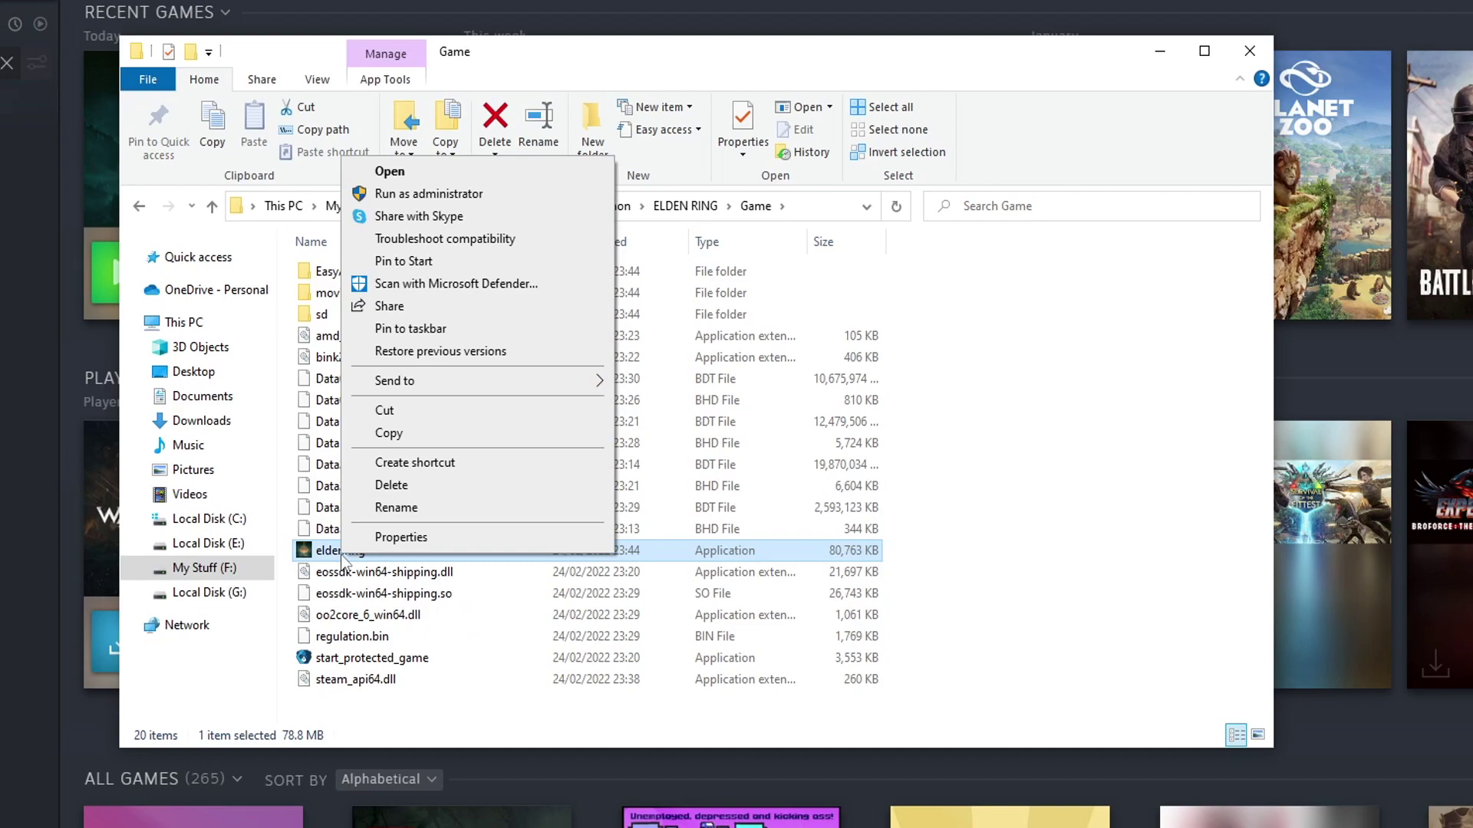
{"action": "left_click", "coordinate": [395, 541]}
{"action": "left_click_drag", "start_coordinate": [522, 404], "coordinate": [568, 130]}
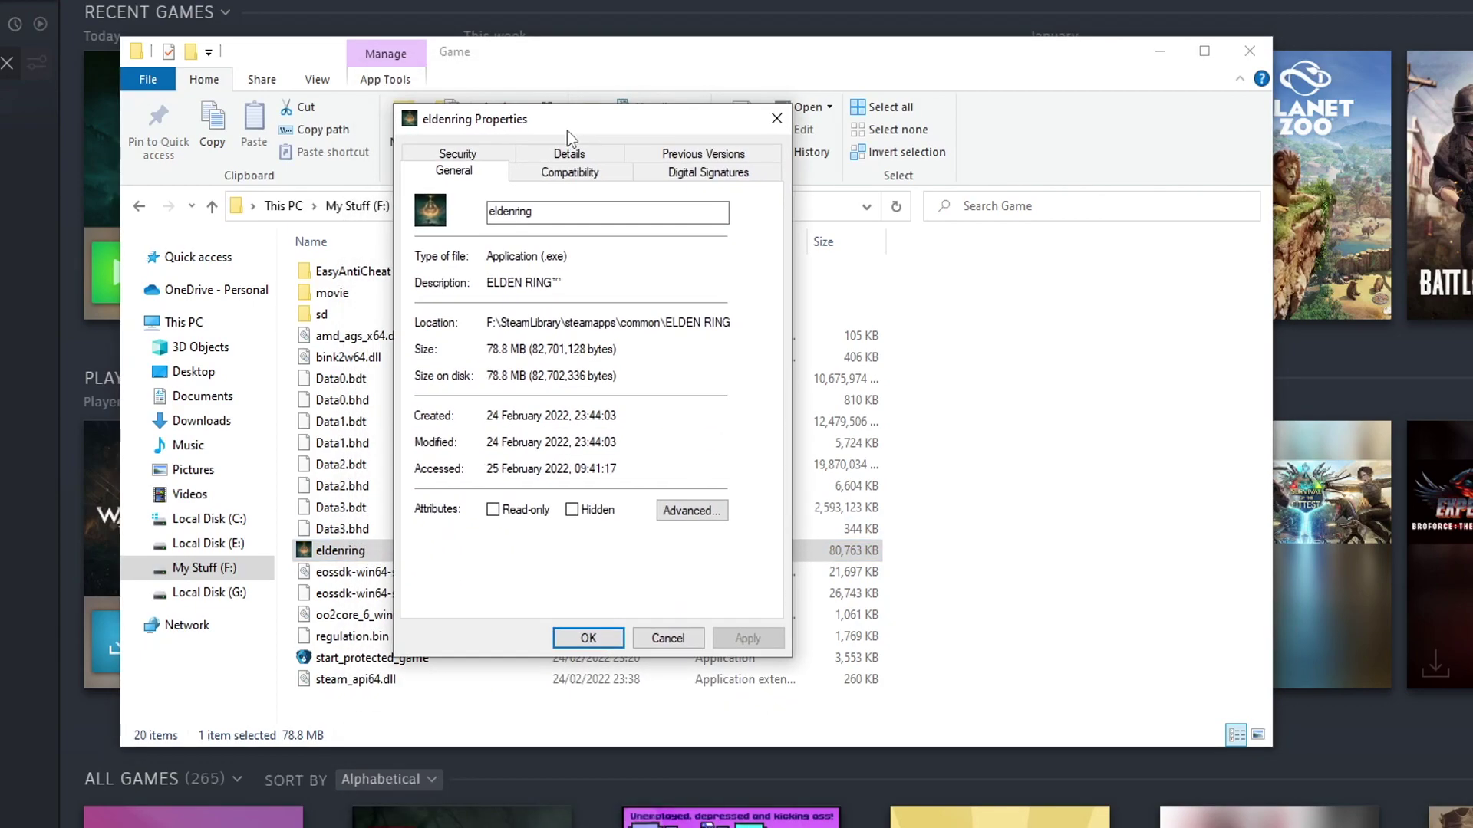
{"action": "left_click", "coordinate": [583, 171]}
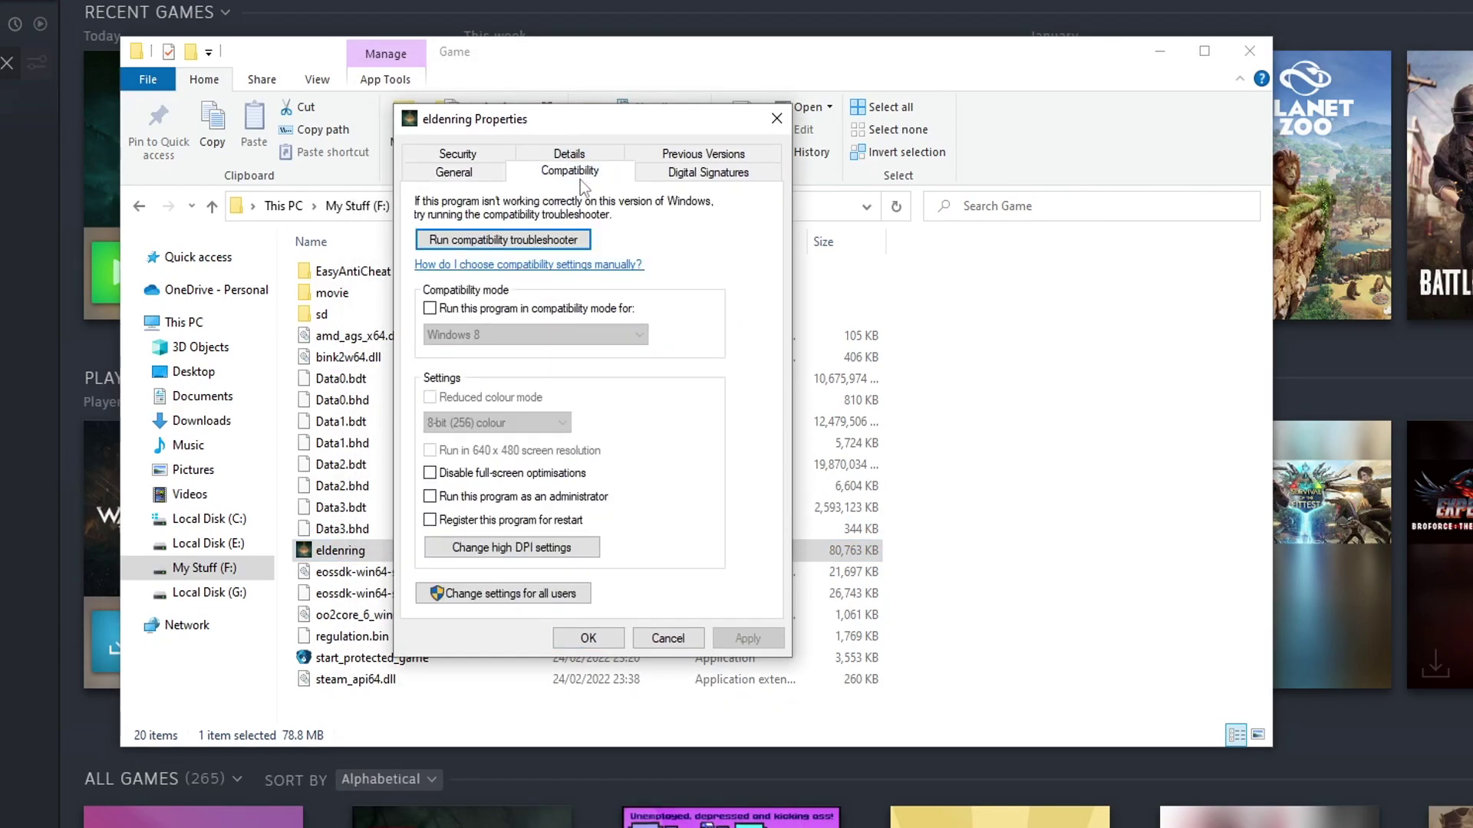
{"action": "left_click", "coordinate": [581, 502]}
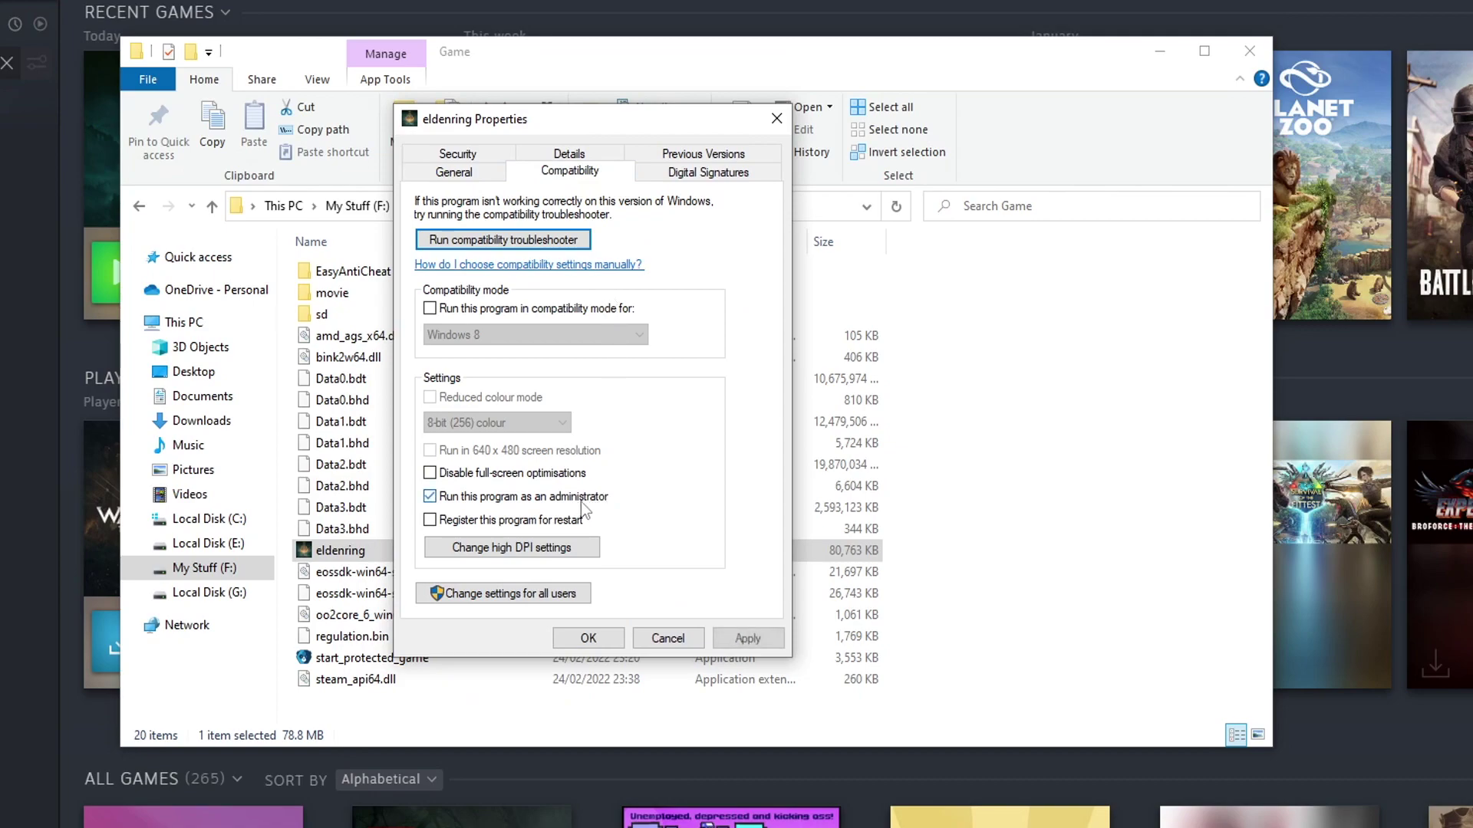
{"action": "left_click", "coordinate": [775, 638]}
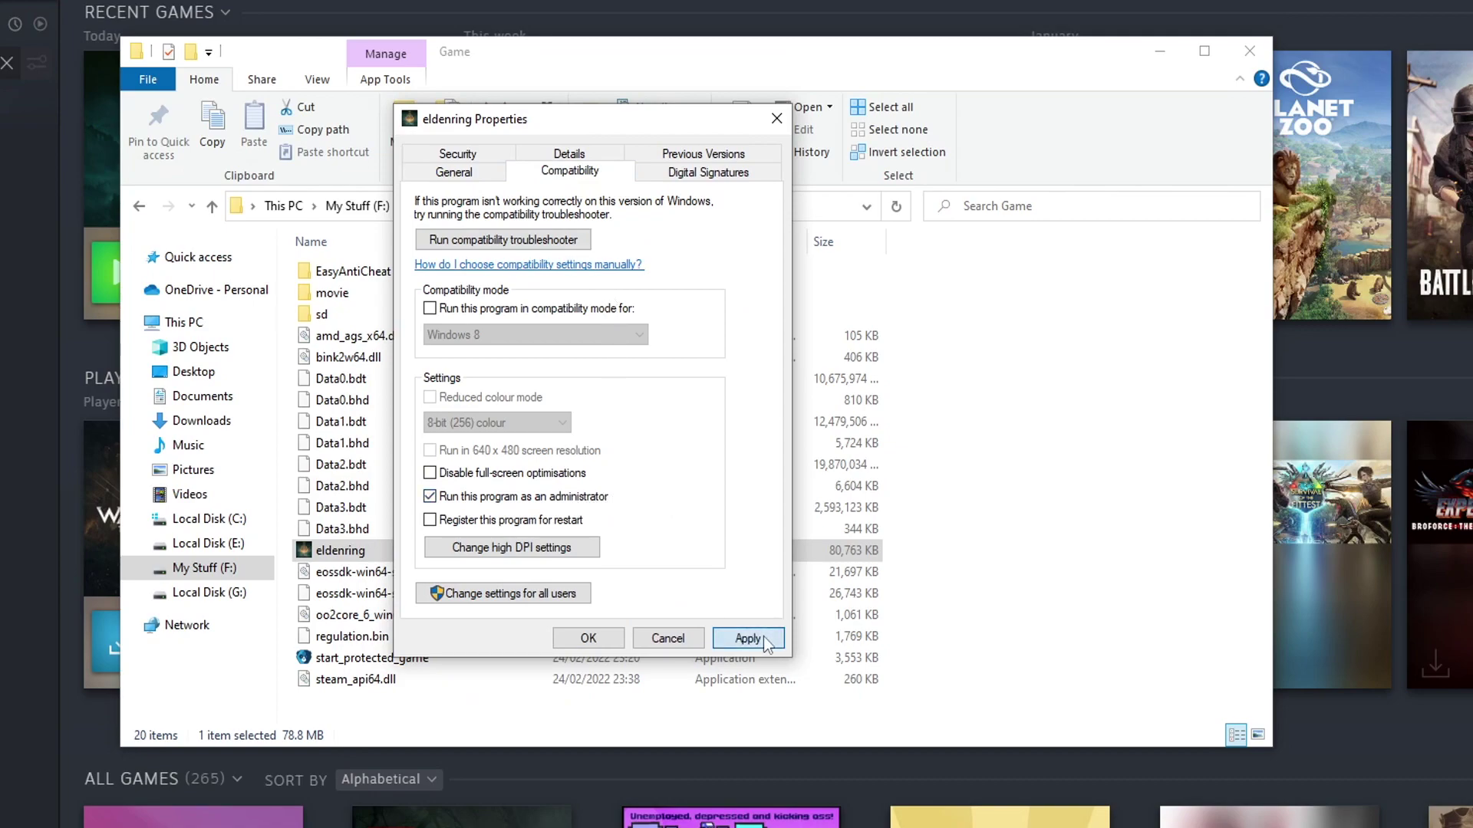
{"action": "left_click", "coordinate": [588, 638]}
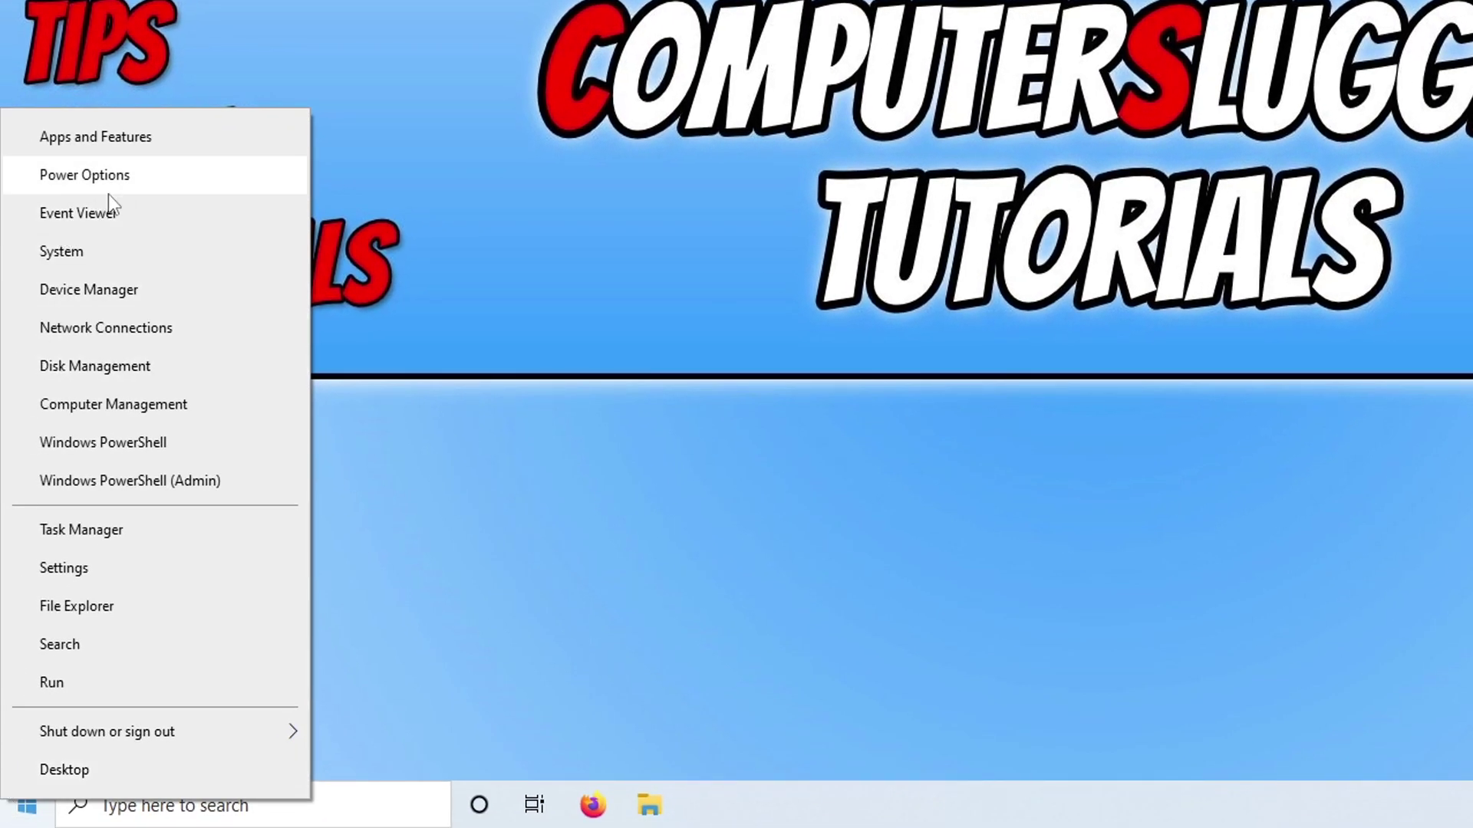
Go to Power & sleep settings and bring up Additional power settings under Related settings.
{"action": "left_click", "coordinate": [138, 182]}
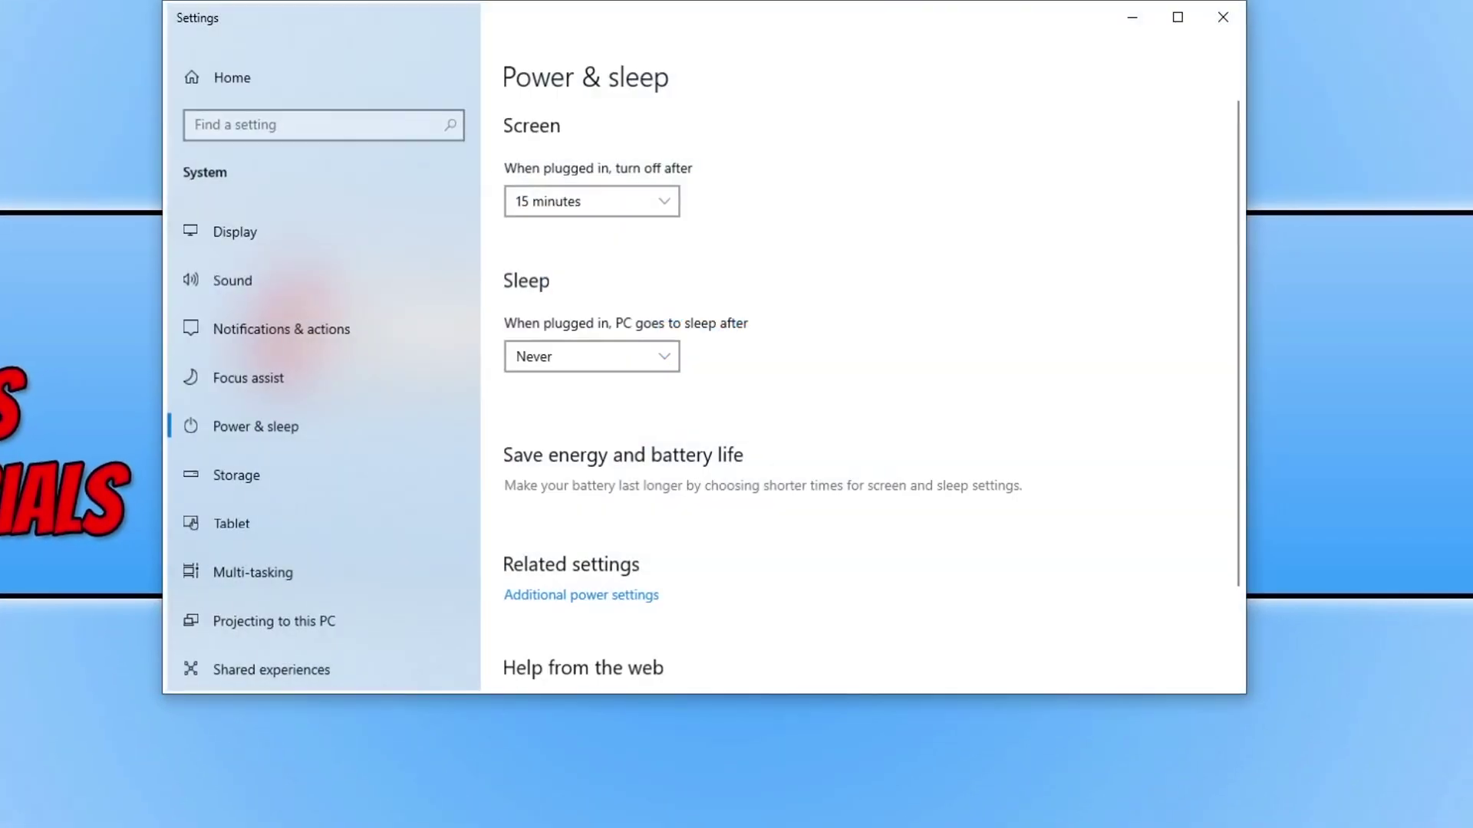
{"action": "scroll", "coordinate": [736, 522], "scroll_direction": "down", "scroll_amount": 1}
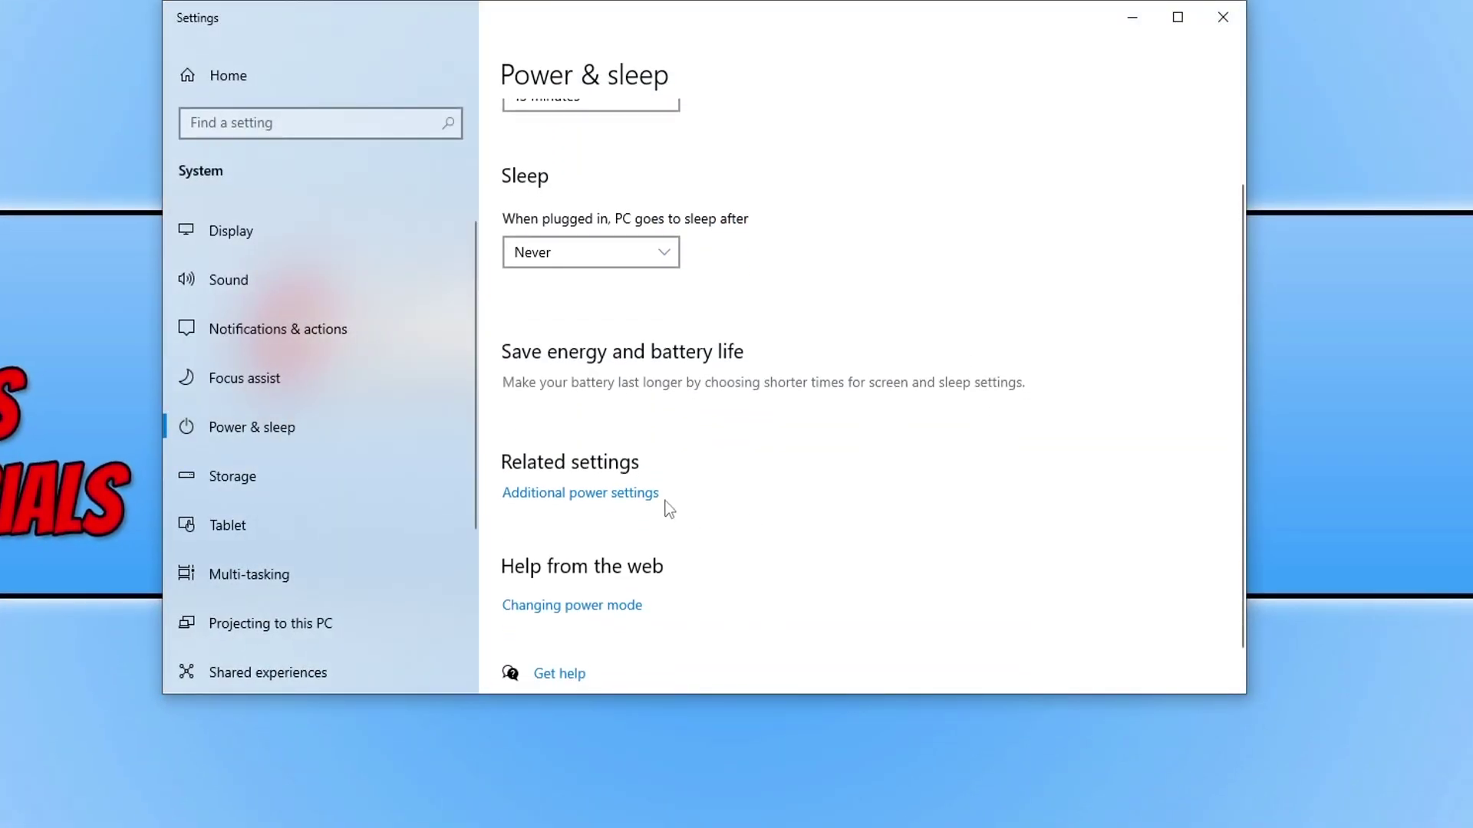
{"action": "left_click", "coordinate": [650, 499]}
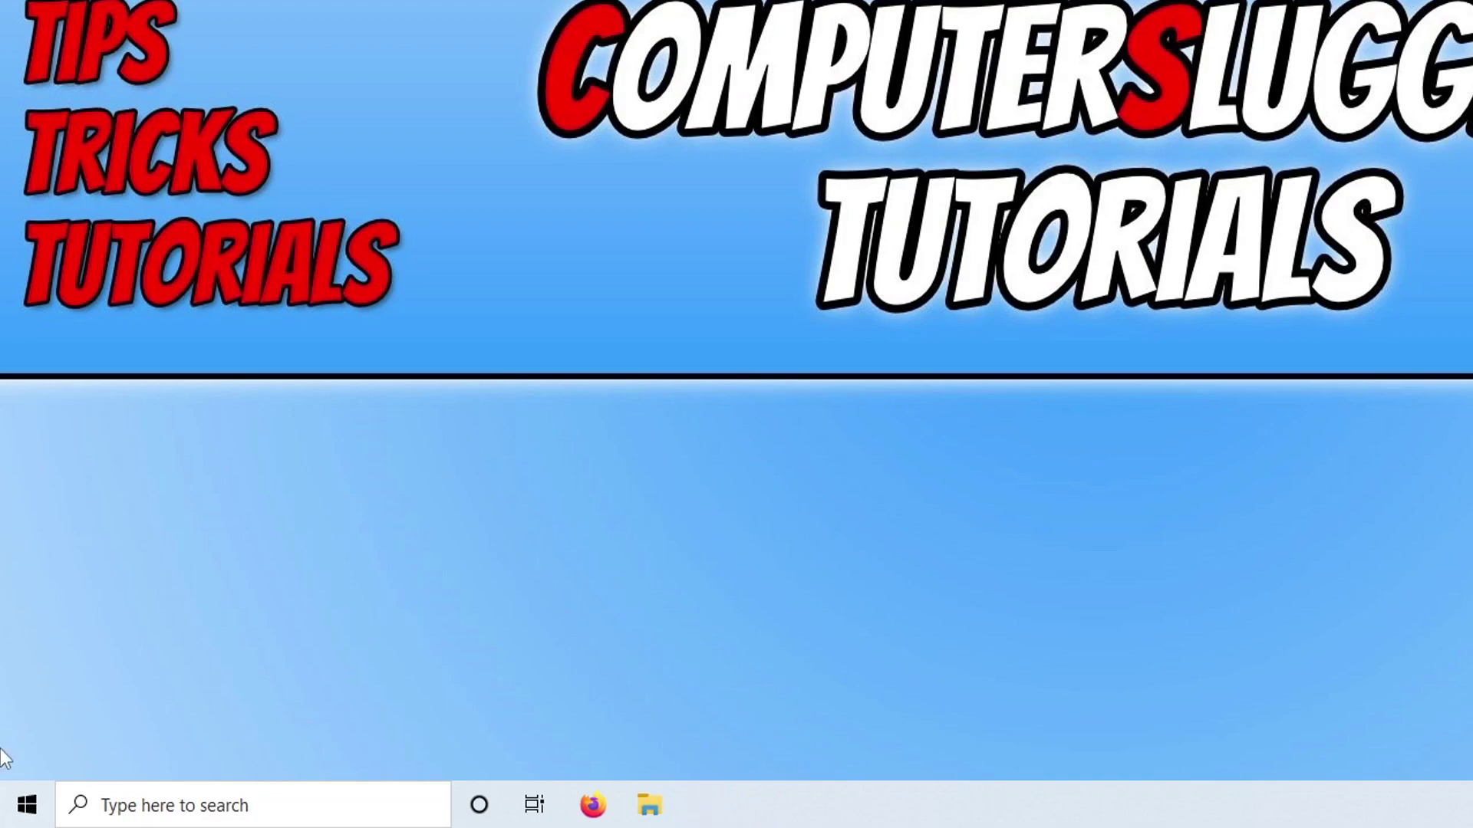
In Settings > Gaming > Game Mode, toggle Game Mode off and back on.
{"action": "right_click", "coordinate": [14, 804]}
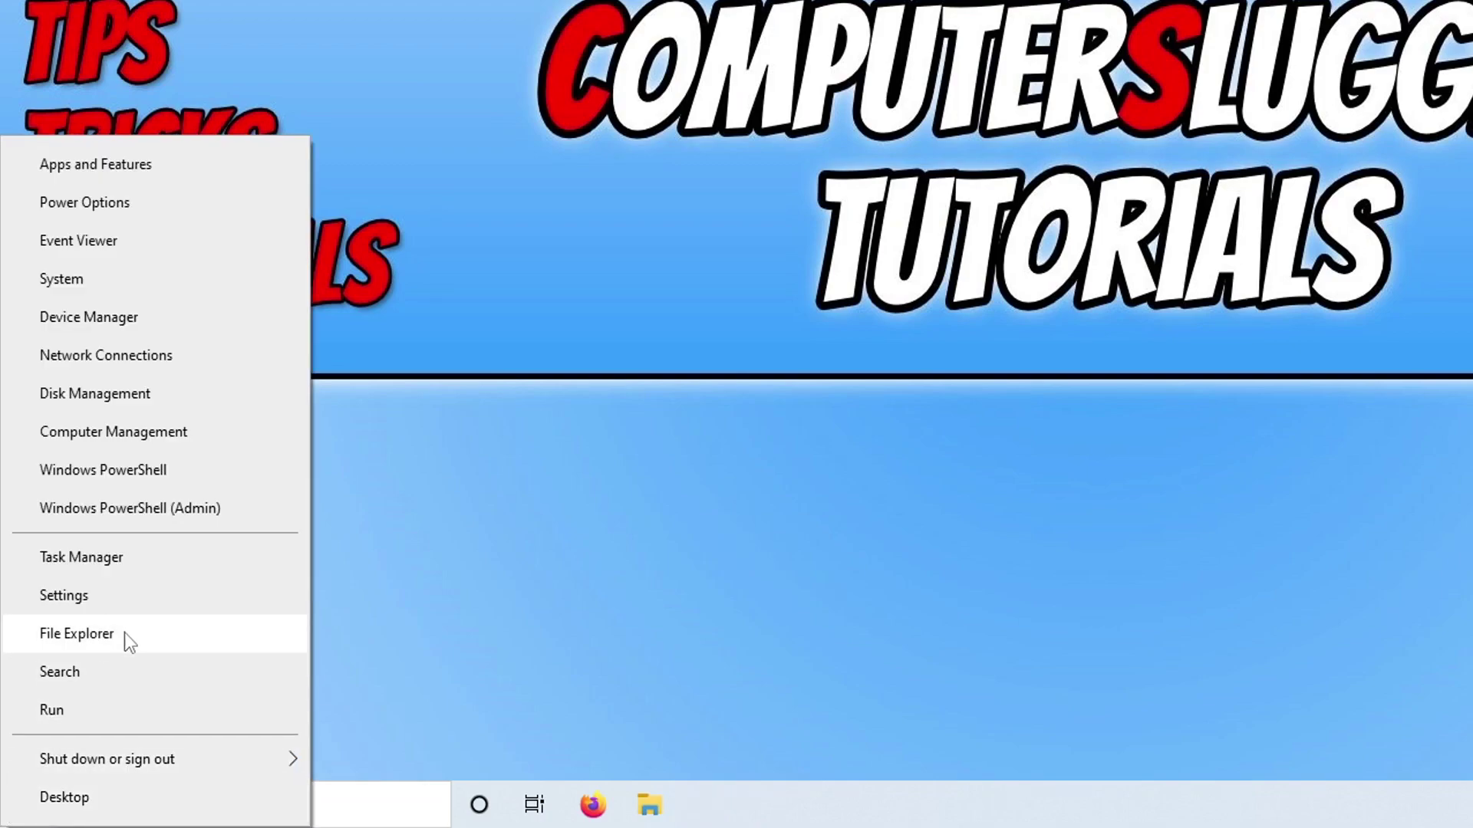
{"action": "left_click", "coordinate": [142, 601]}
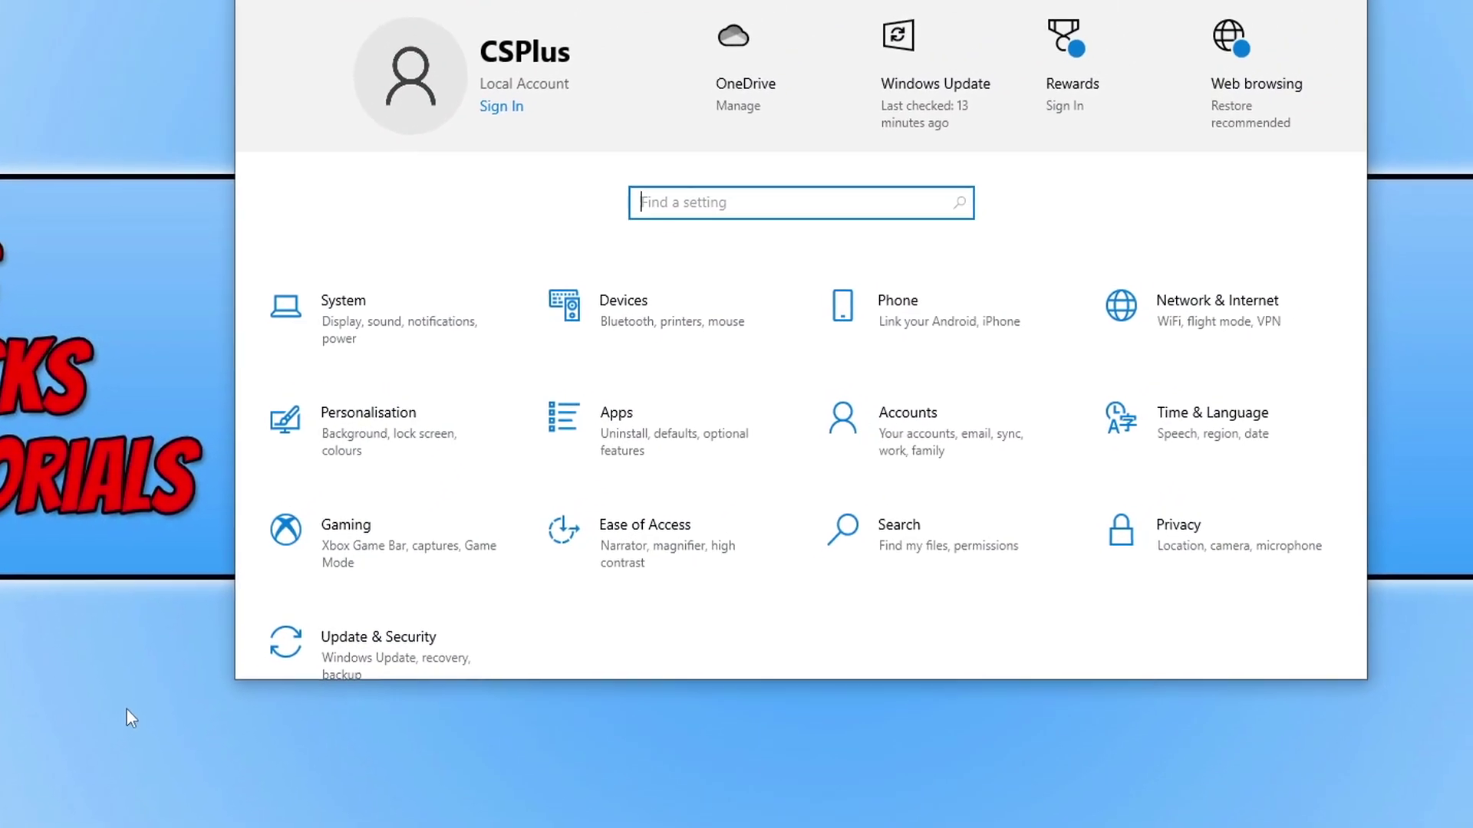
{"action": "left_click", "coordinate": [296, 558]}
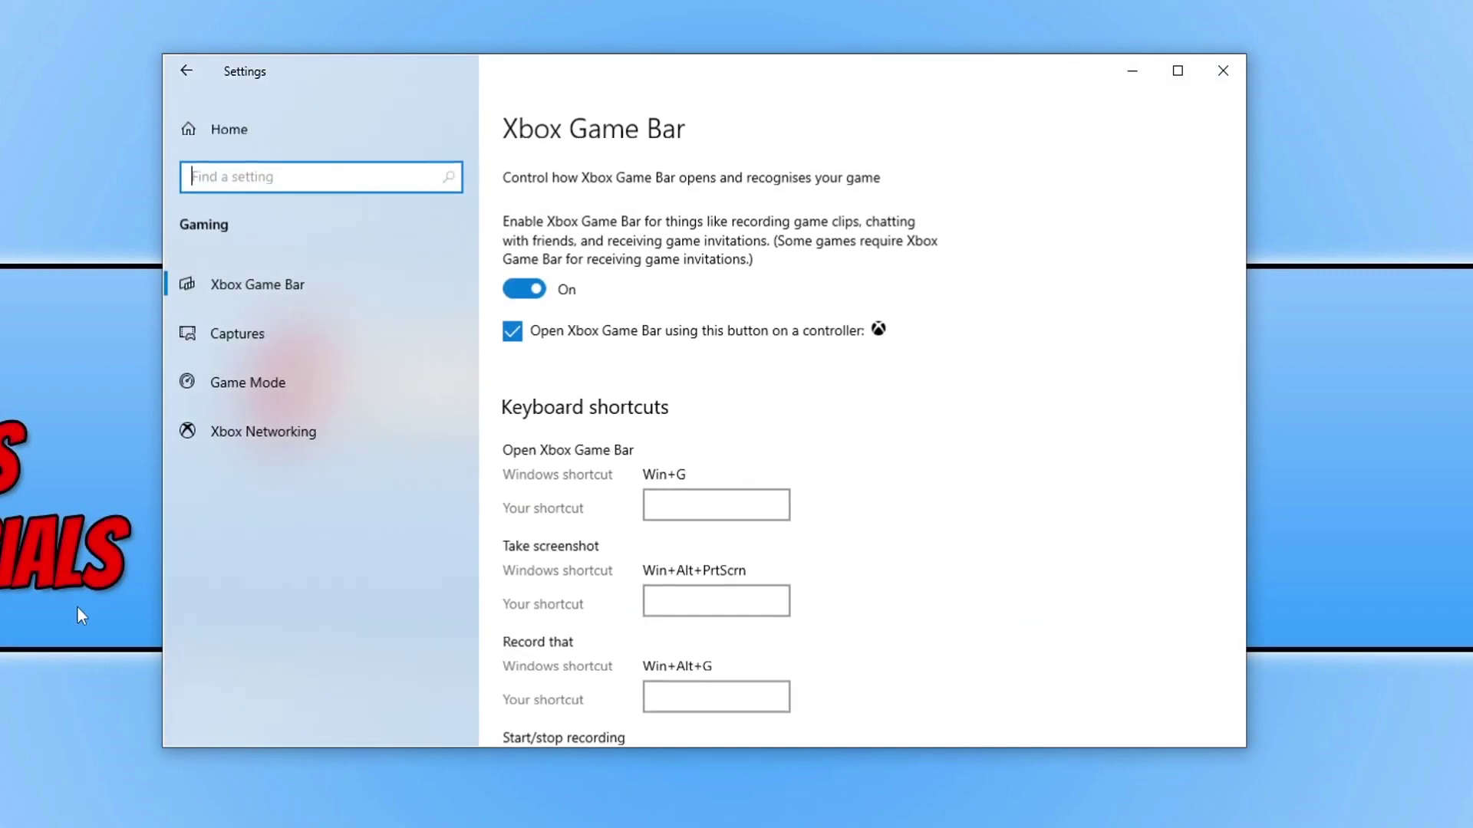
{"action": "left_click", "coordinate": [270, 381]}
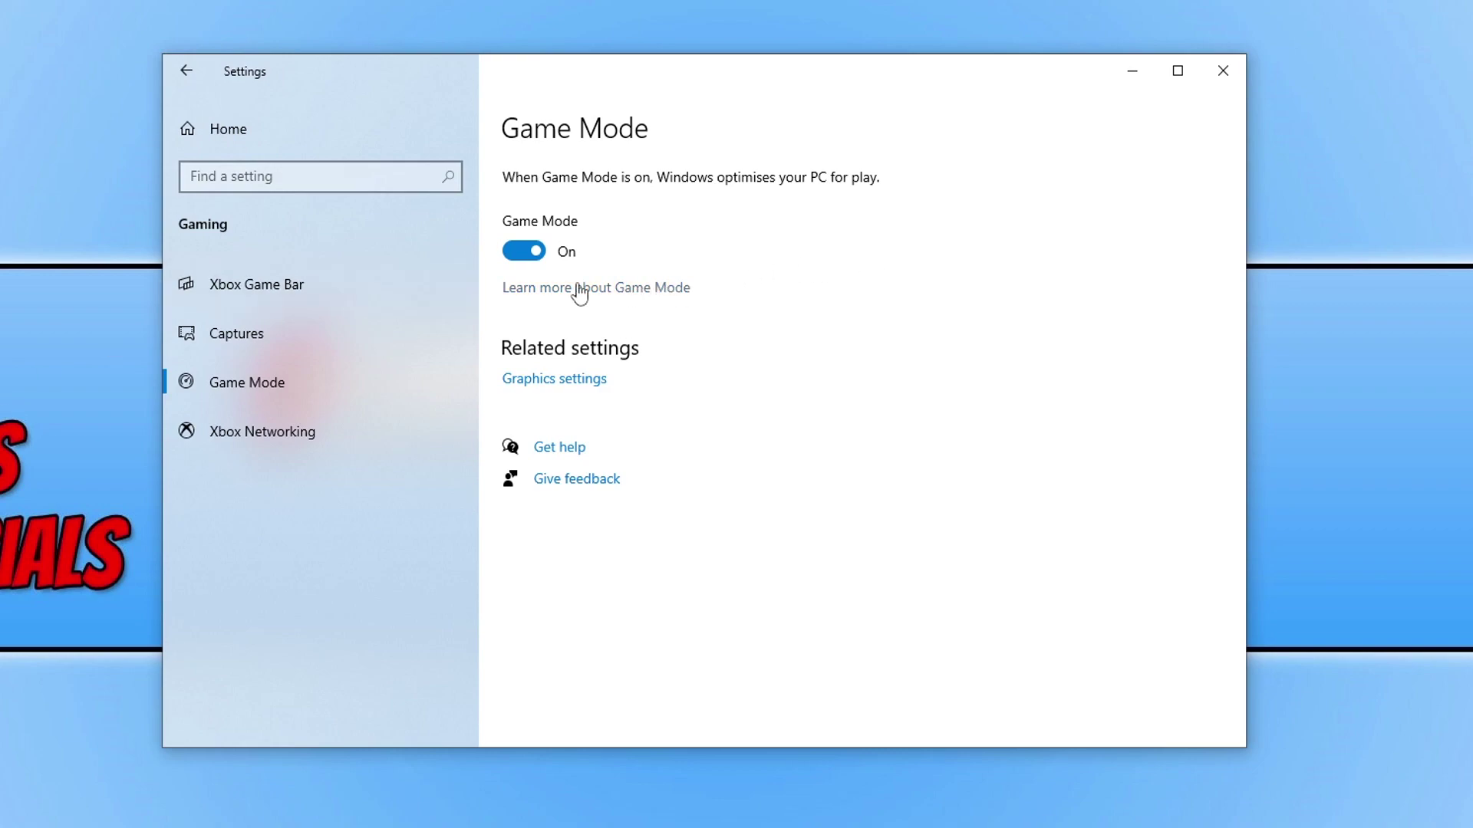
{"action": "left_click", "coordinate": [529, 253]}
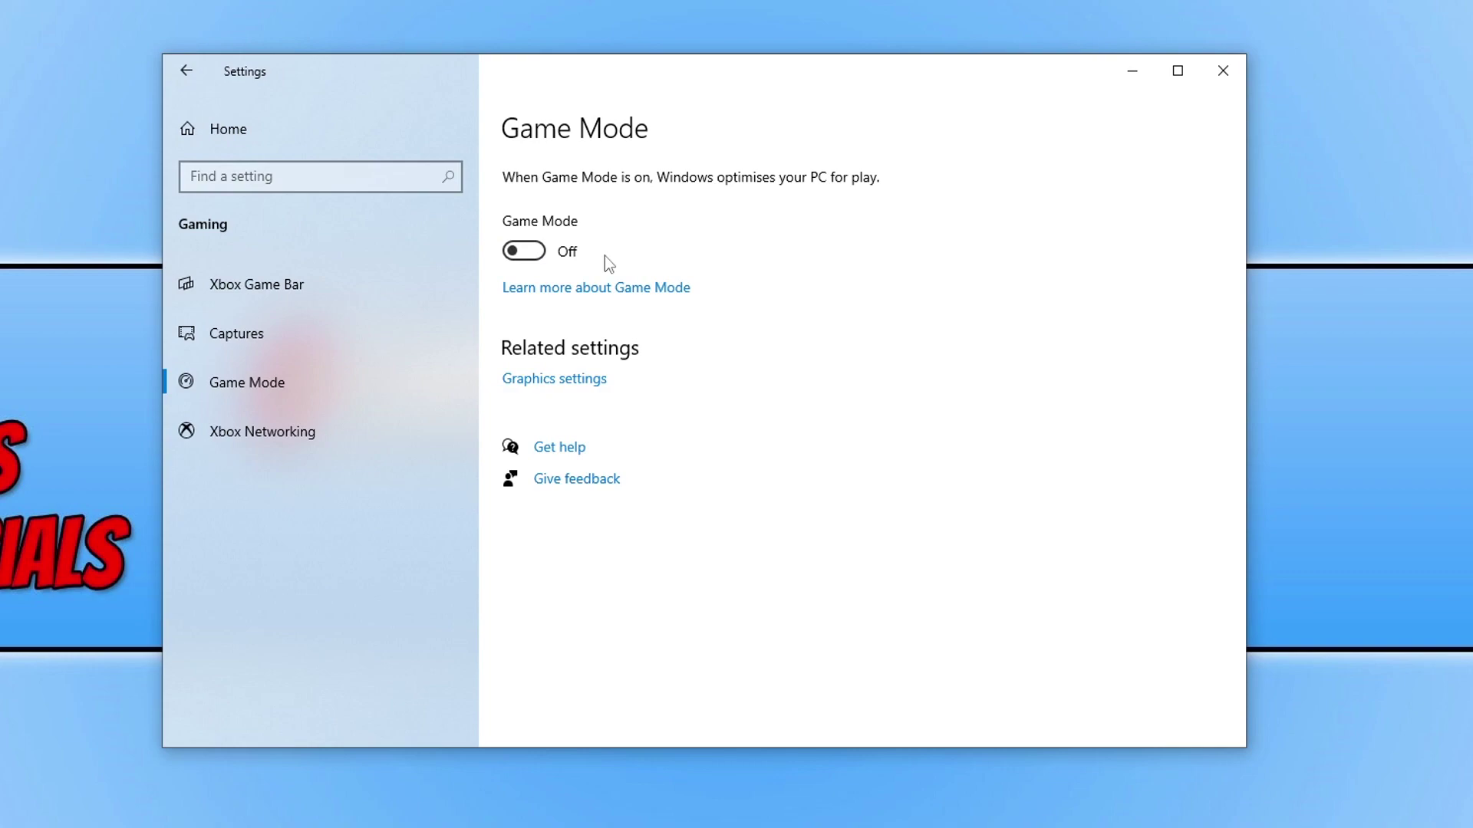
{"action": "left_click", "coordinate": [525, 252]}
Turn off 'Record in the background while I'm playing a game' on the Captures page.
{"action": "left_click", "coordinate": [348, 323]}
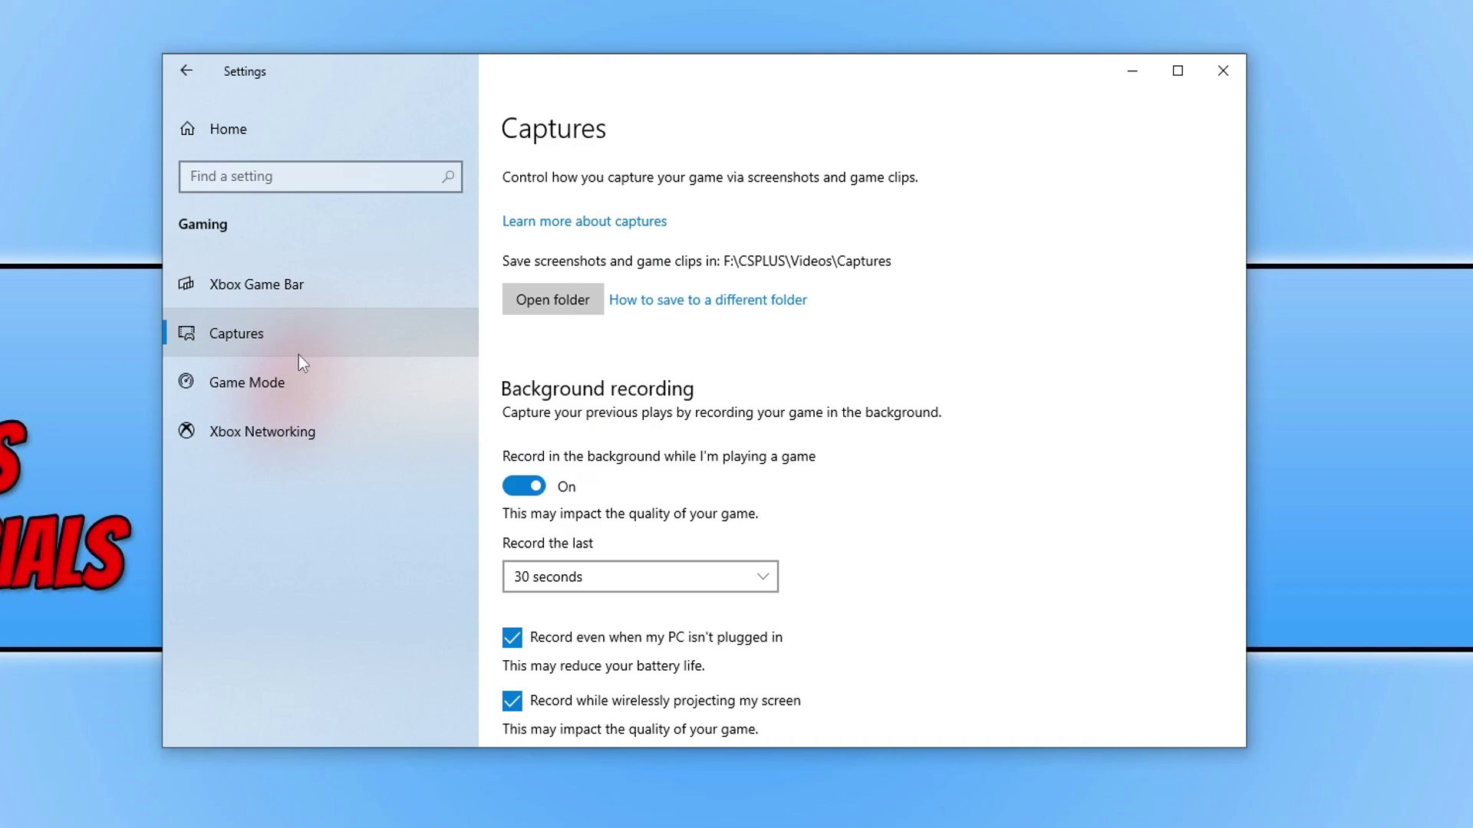
{"action": "left_click", "coordinate": [535, 488]}
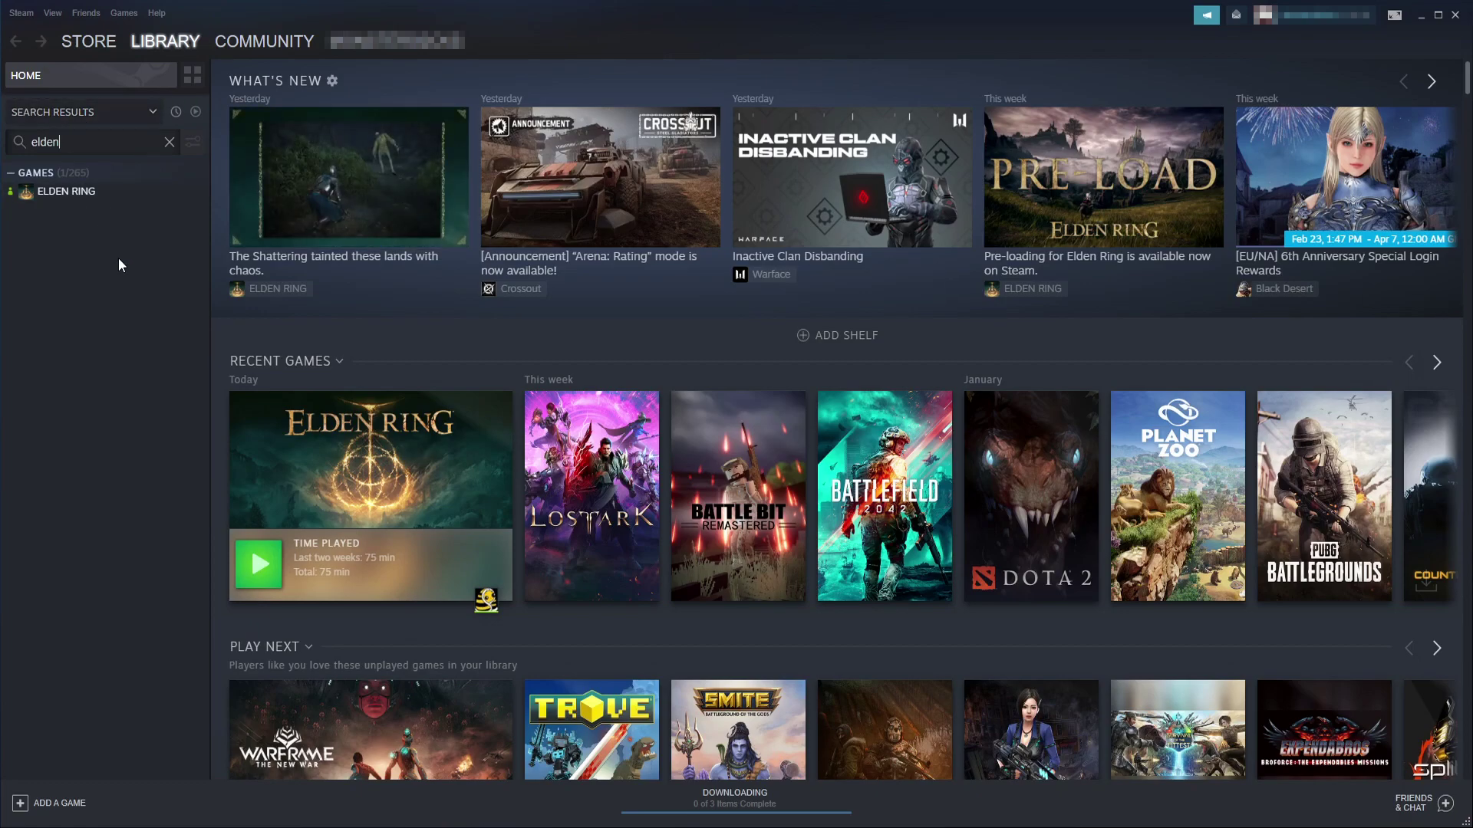
Run 'Verify integrity of game files' from ELDEN RING's Local Files properties in Steam.
{"action": "right_click", "coordinate": [67, 193]}
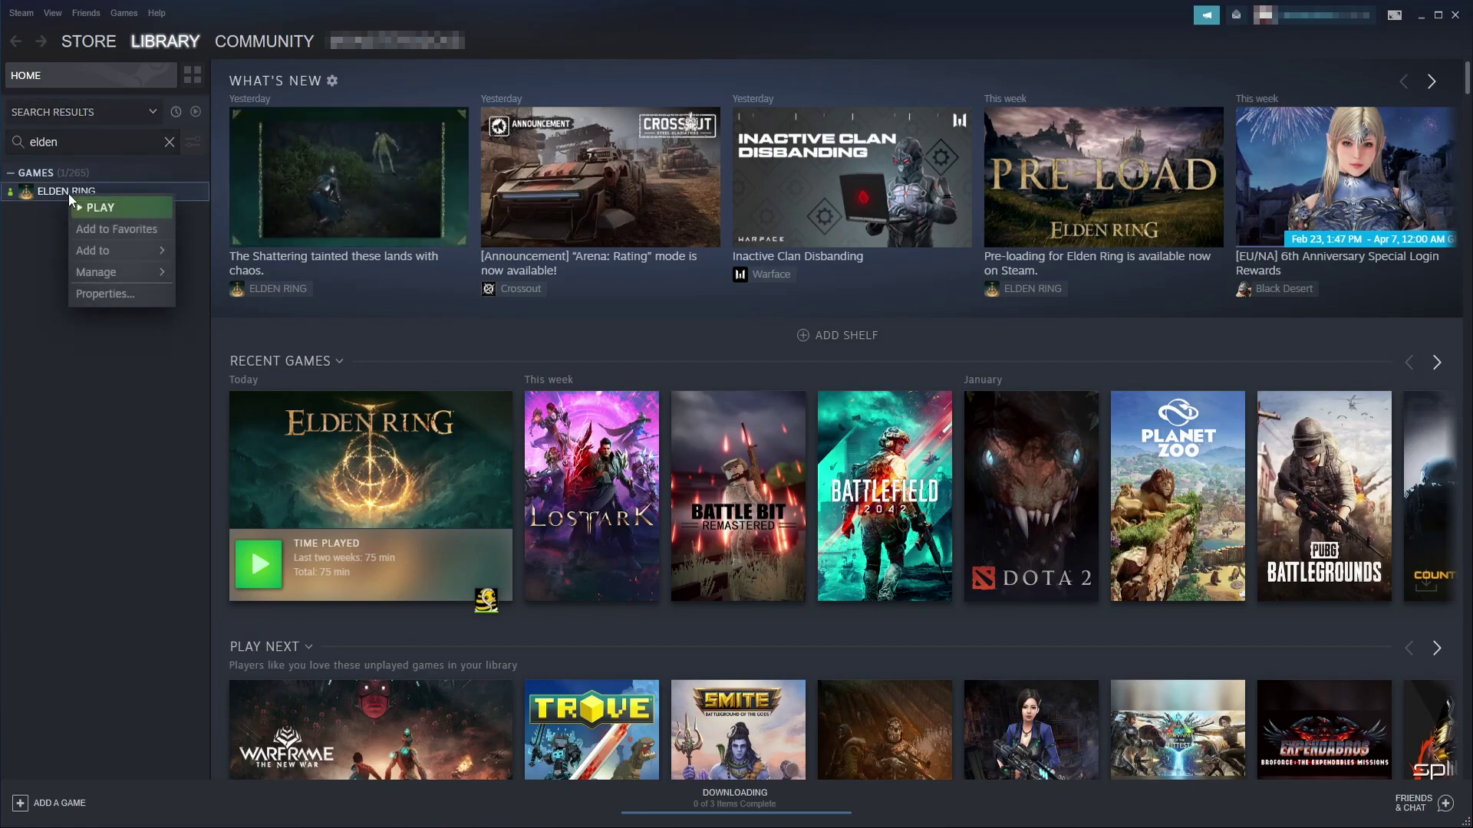
{"action": "left_click", "coordinate": [107, 297]}
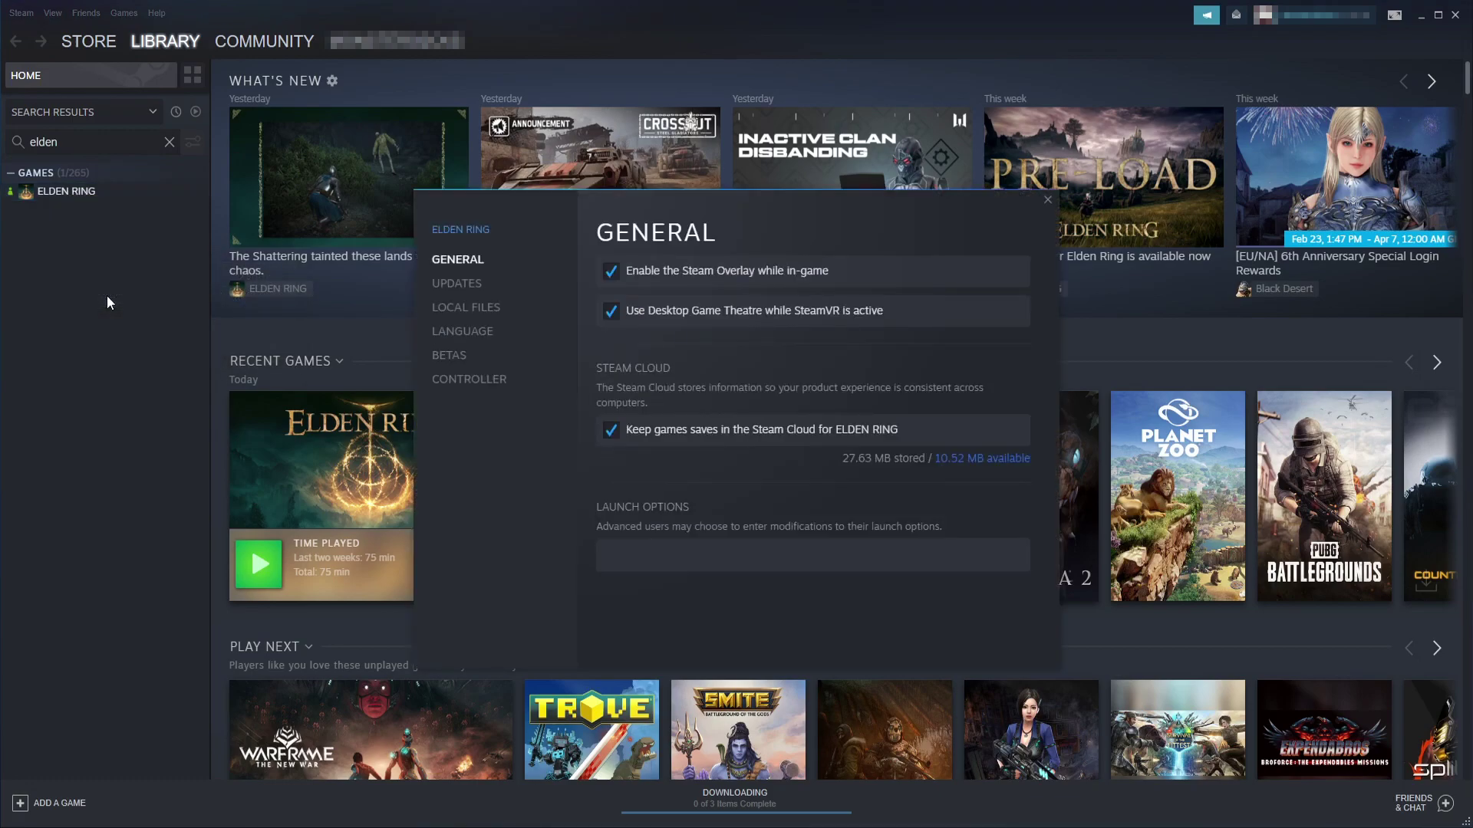
{"action": "left_click", "coordinate": [449, 307]}
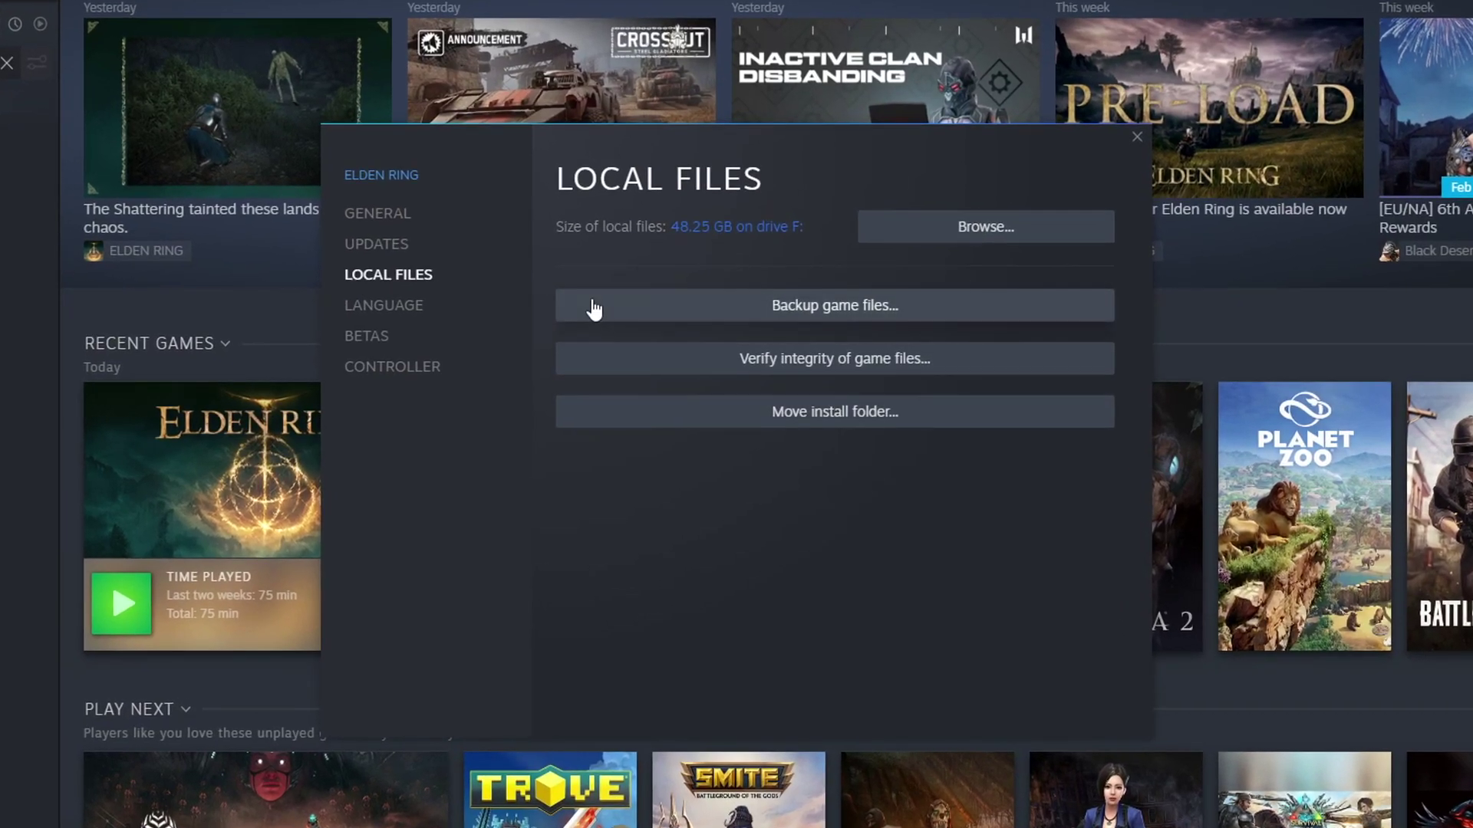
{"action": "left_click", "coordinate": [906, 370]}
{"action": "left_click_drag", "start_coordinate": [895, 386], "coordinate": [897, 284]}
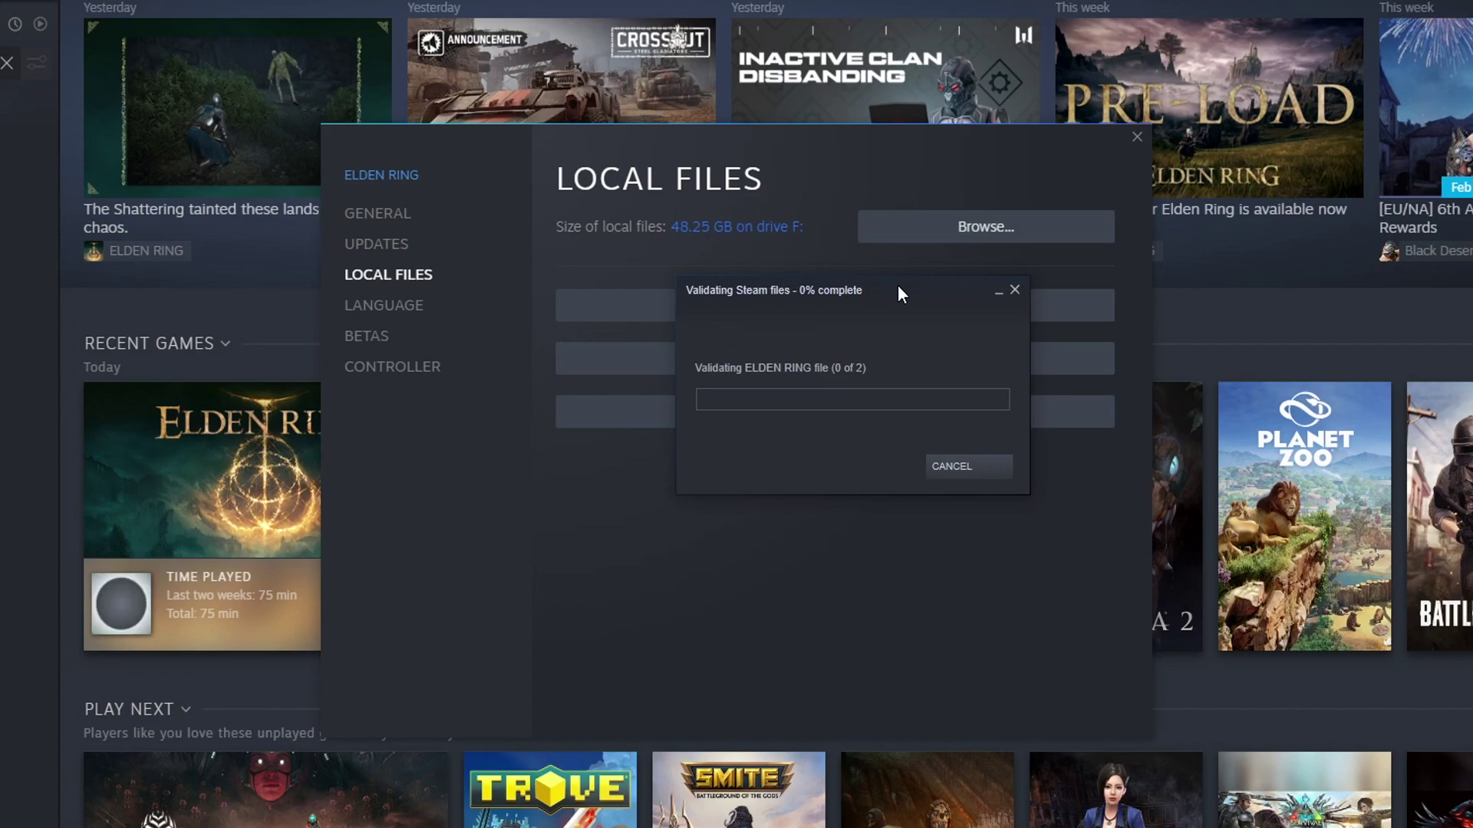